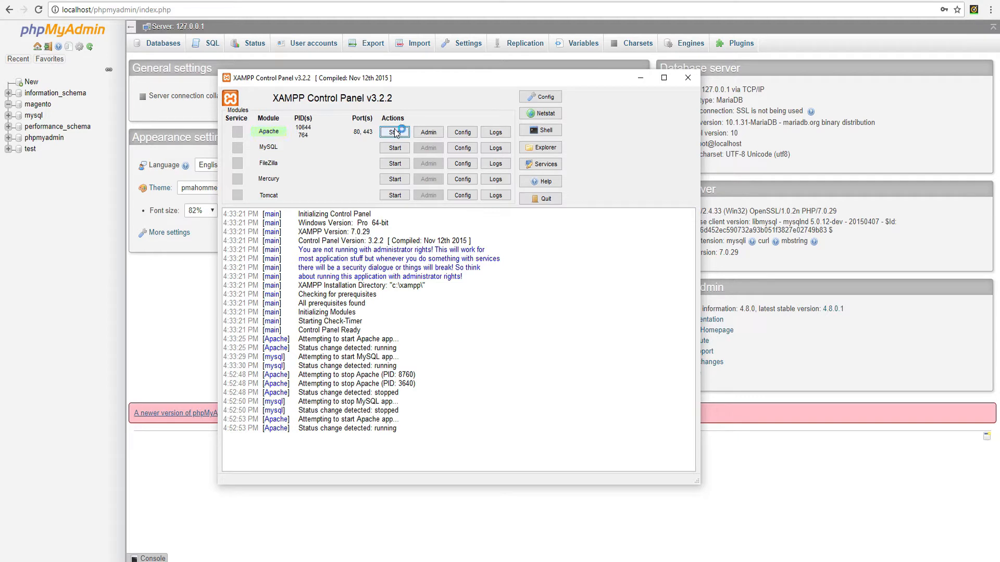
Start MySQL alongside Apache and bring the phpMyAdmin browser window back
left_click(398, 149)
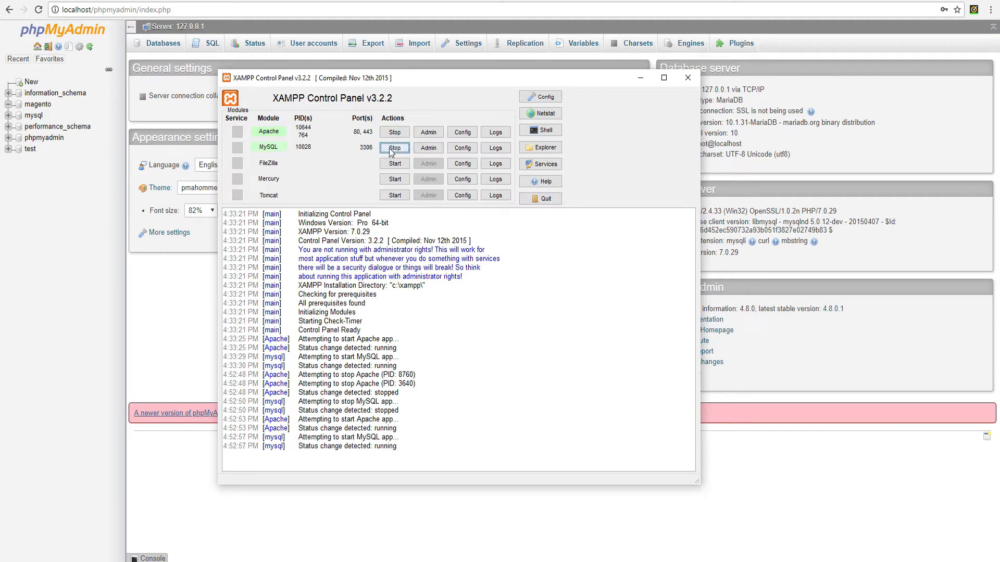
left_click(645, 1)
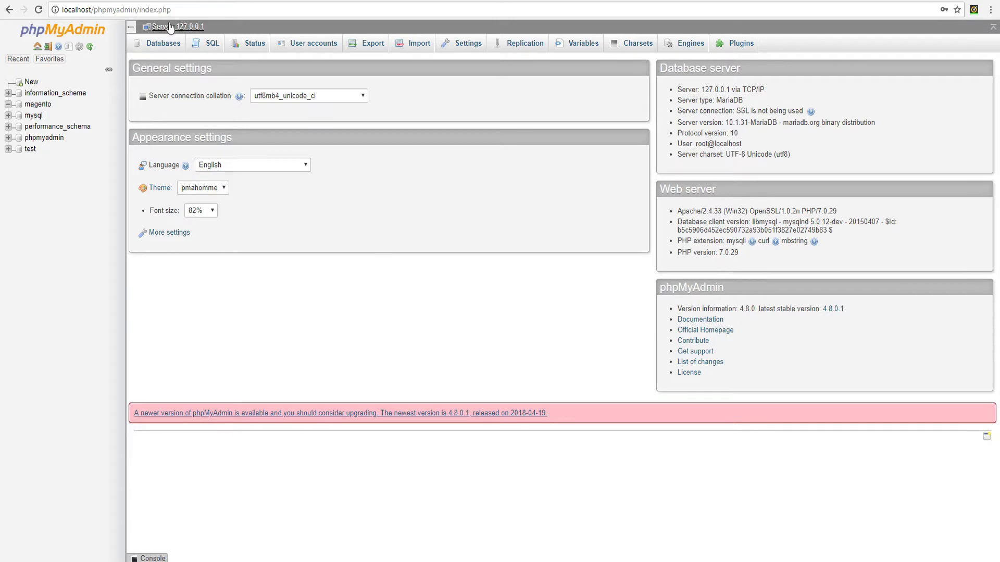
left_click(117, 13)
left_click(117, 11)
left_click_drag(96, 10, 177, 13)
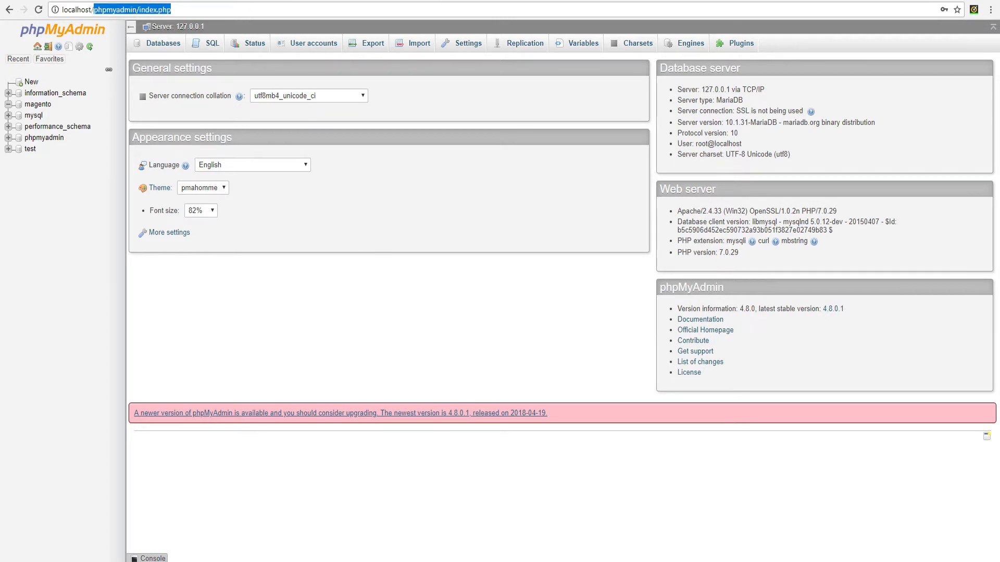
key("alt+Tab")
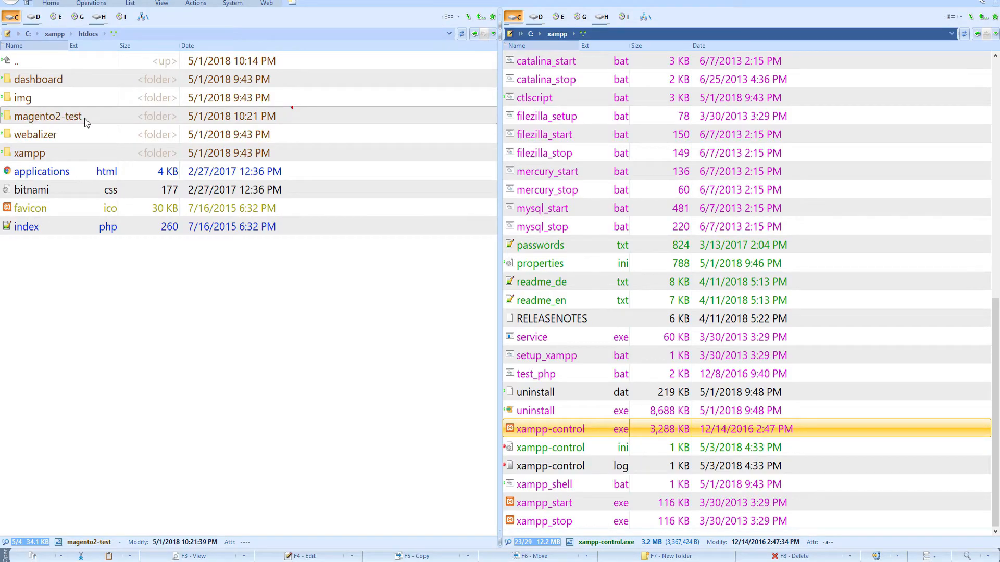
key("alt+Tab")
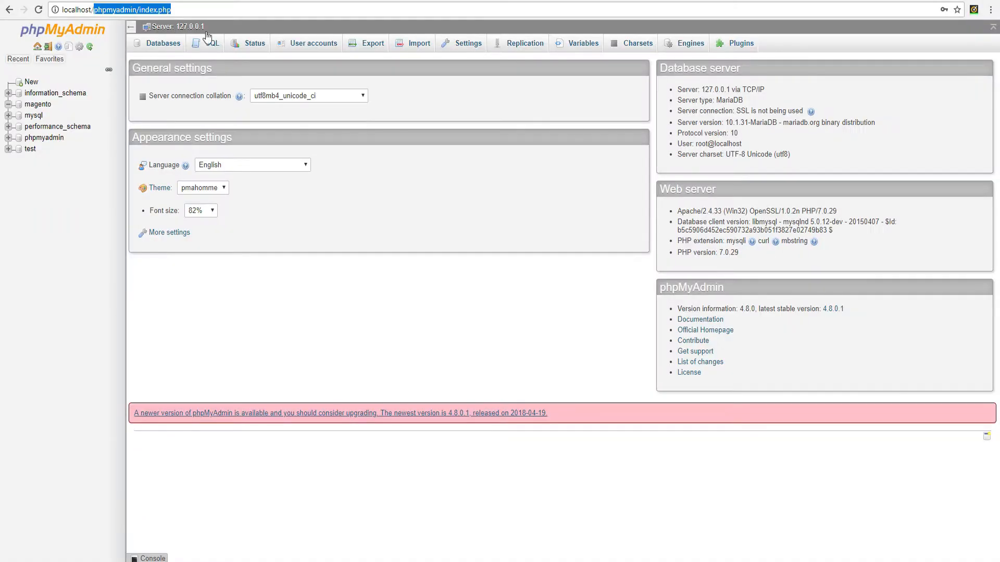
Load localhost/magento2-test and read its autoload error asking to run composer install
type("m")
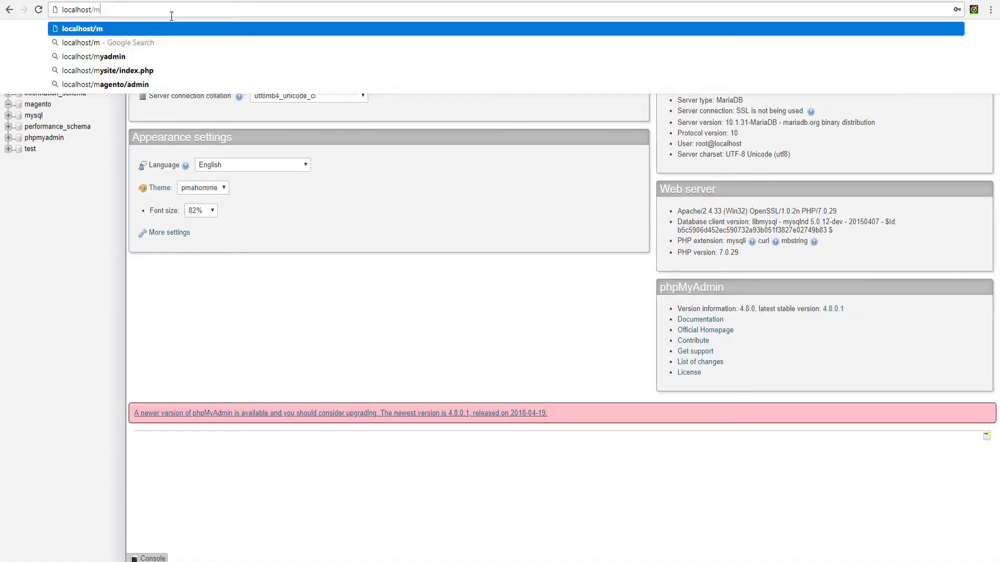
type("agent")
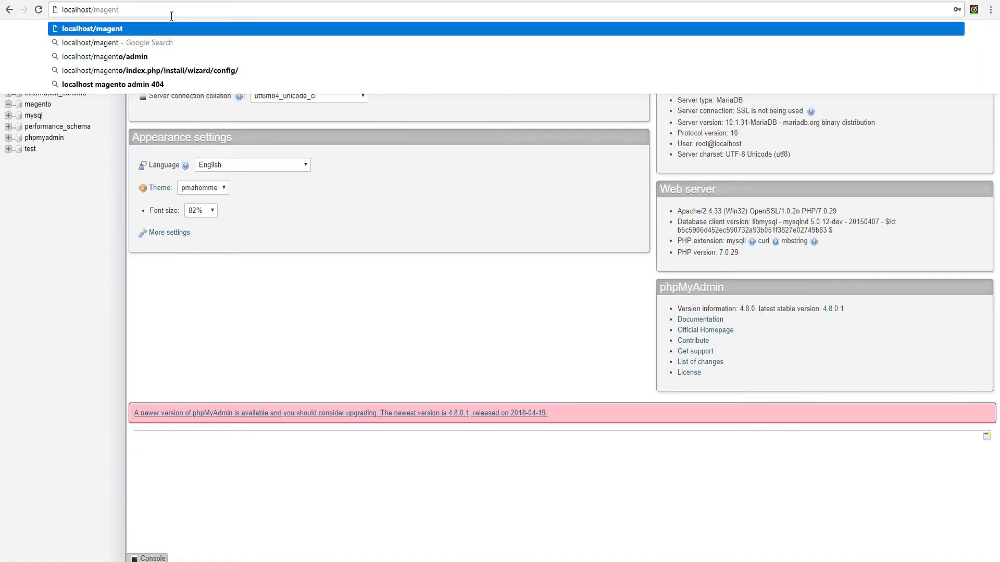
type("o2-test")
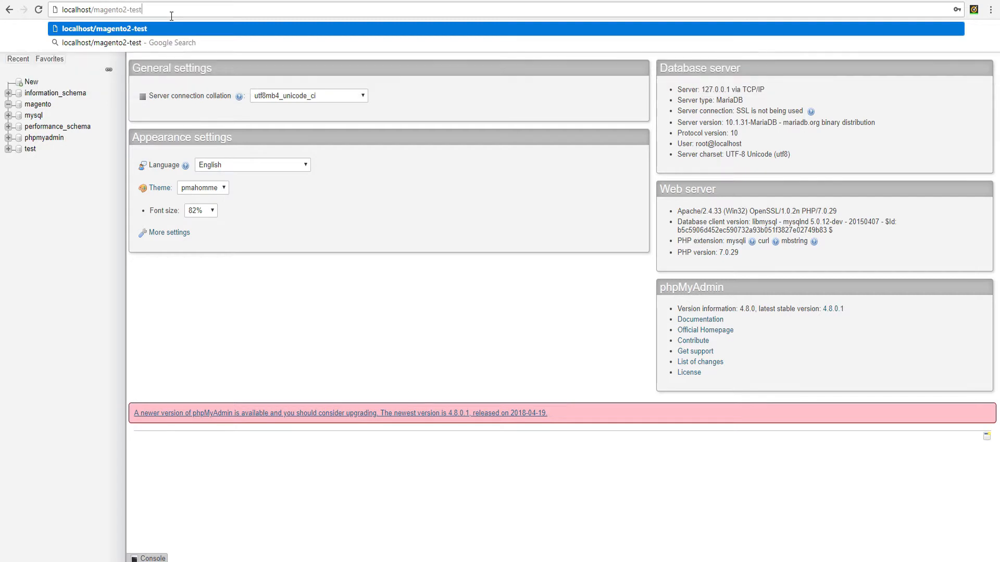
key("Return")
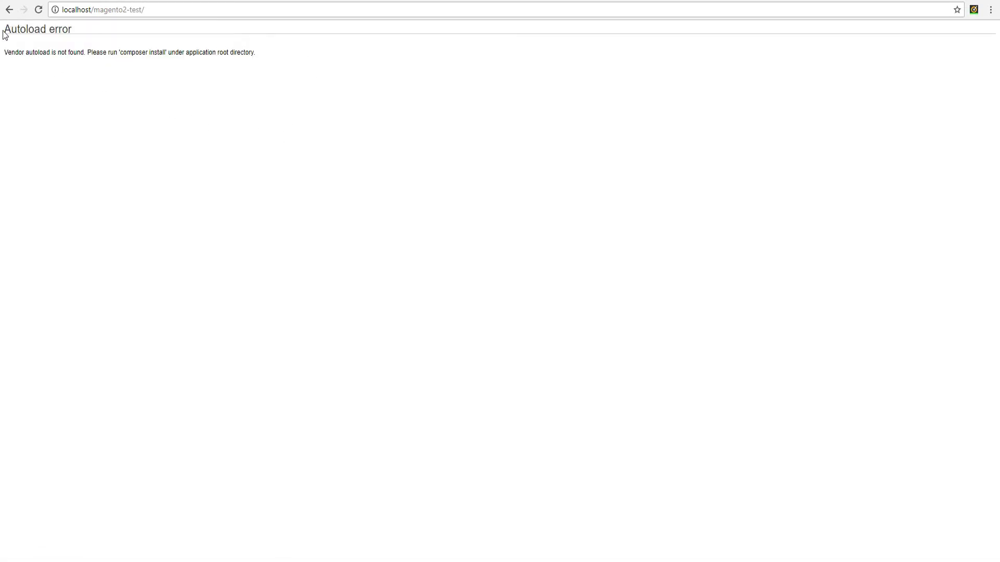
left_click_drag(7, 29, 275, 49)
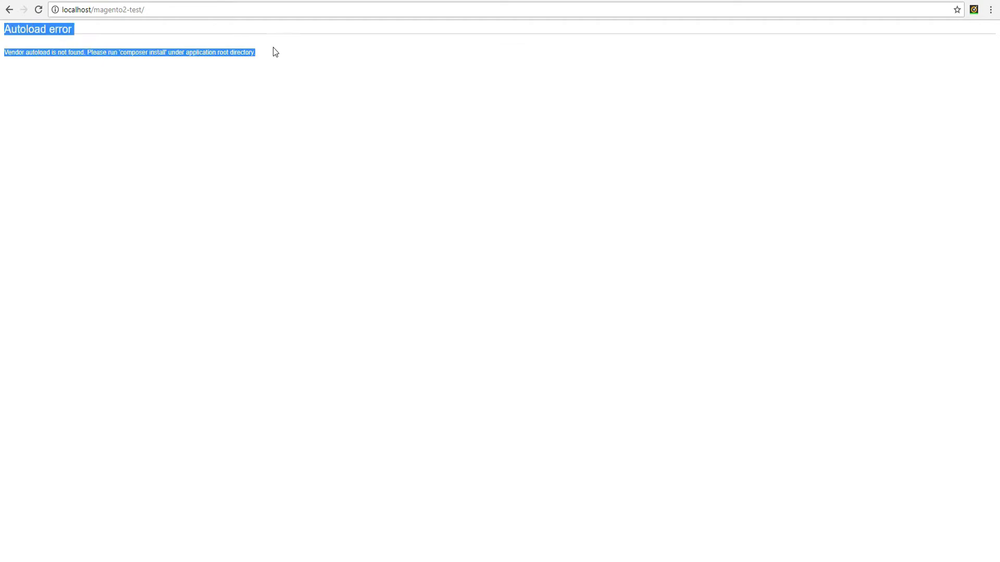
left_click(102, 41)
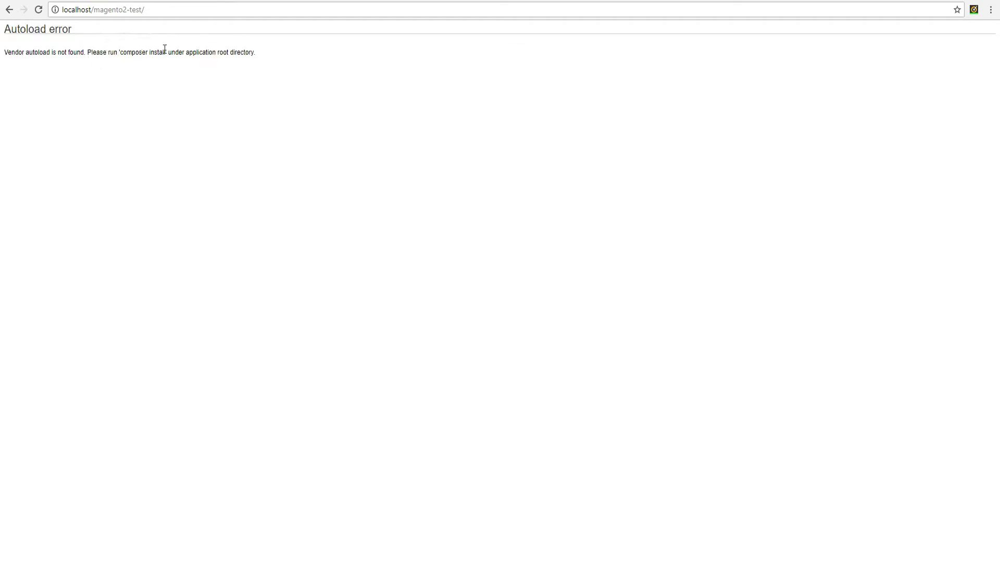
left_click_drag(120, 53, 166, 53)
left_click(189, 74)
key("alt+Tab")
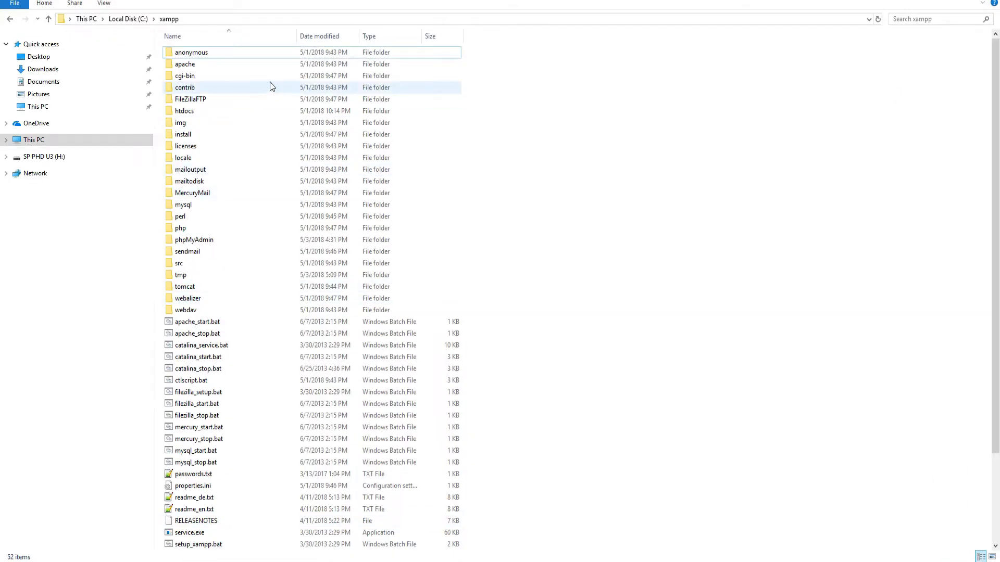
Navigate File Explorer into C:\xampp\htdocs\magento2-test and select its path bar
left_click(195, 113)
double_click(195, 114)
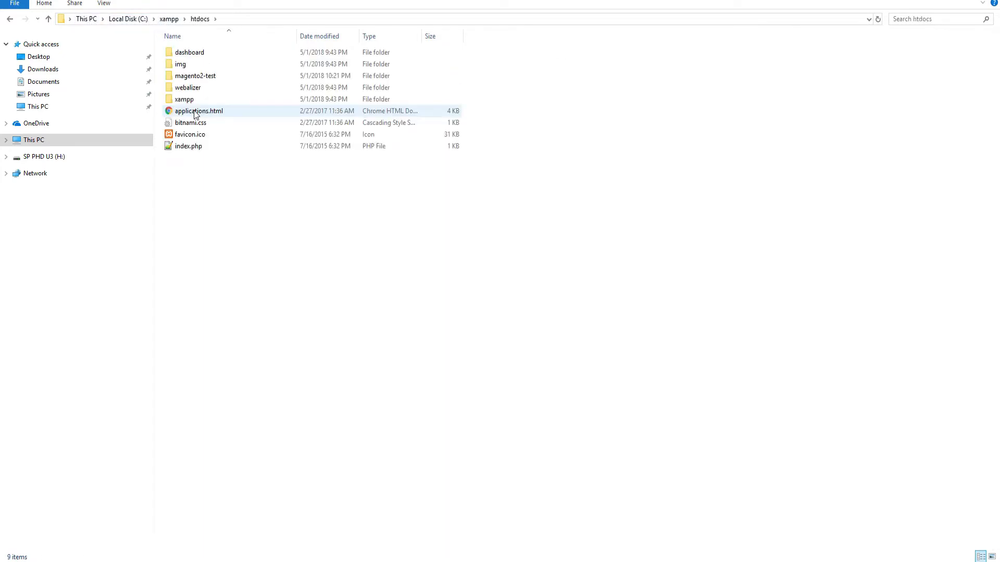
double_click(193, 75)
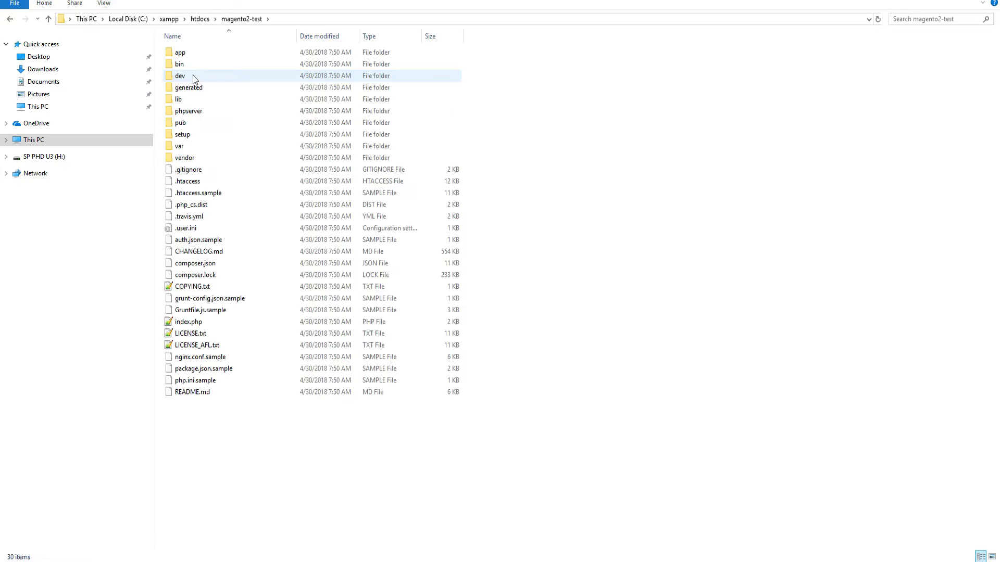
left_click(277, 19)
Open a Command Prompt in the magento2-test folder using cmd from the path bar
type("cmd")
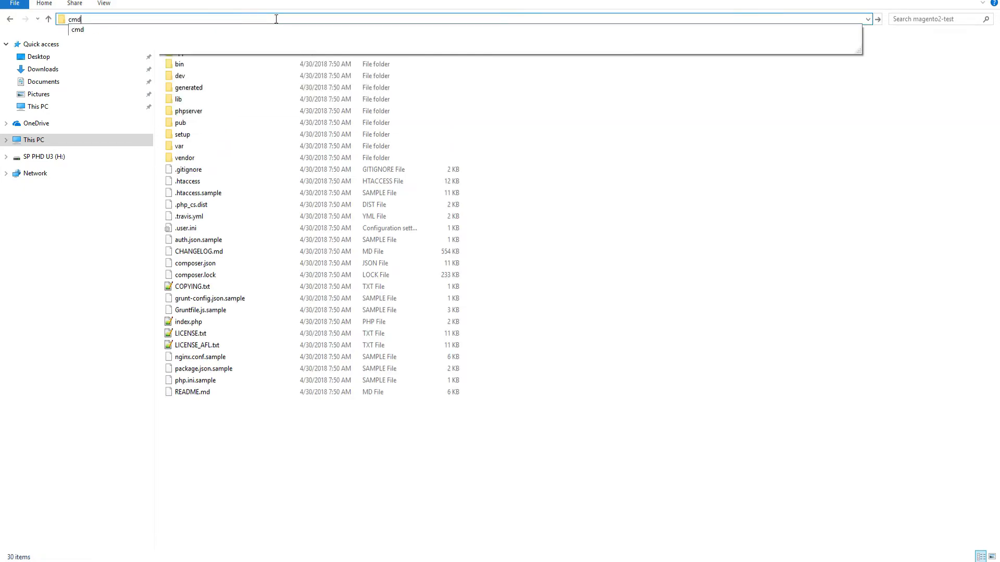
key("Return")
left_click_drag(453, 148, 487, 87)
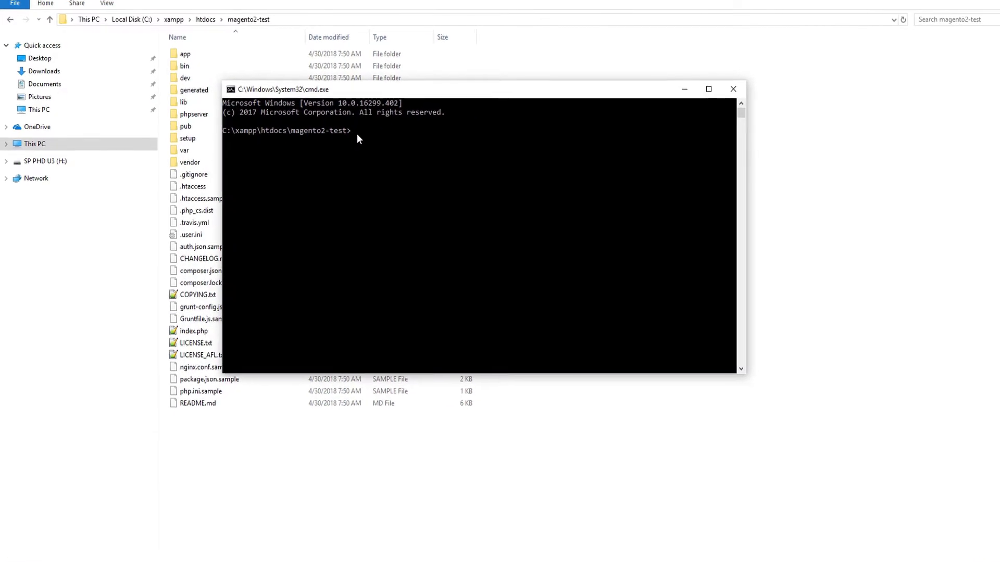
Run composer install and copy the missing ext-intl extension name from its errors
type("compos")
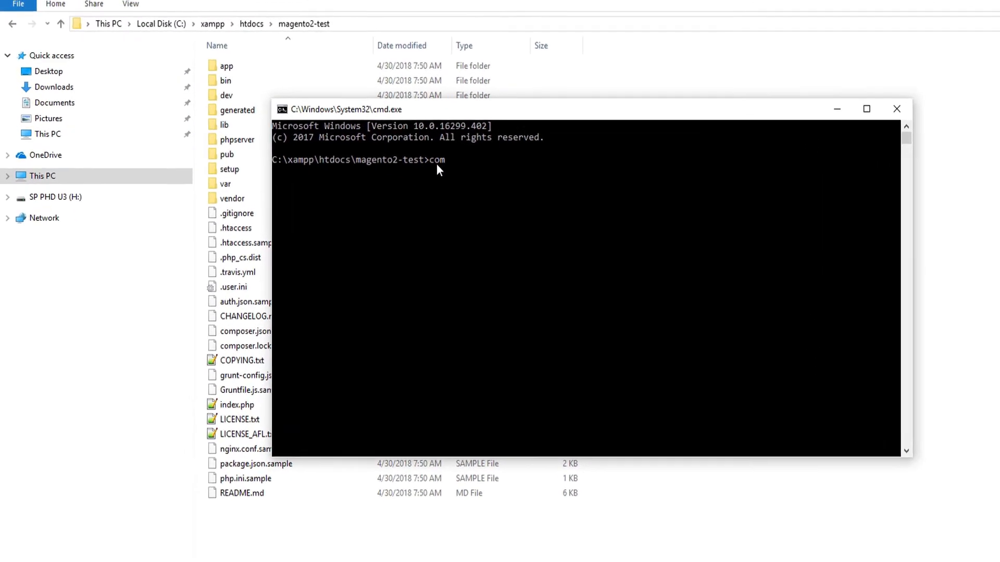
type("er ")
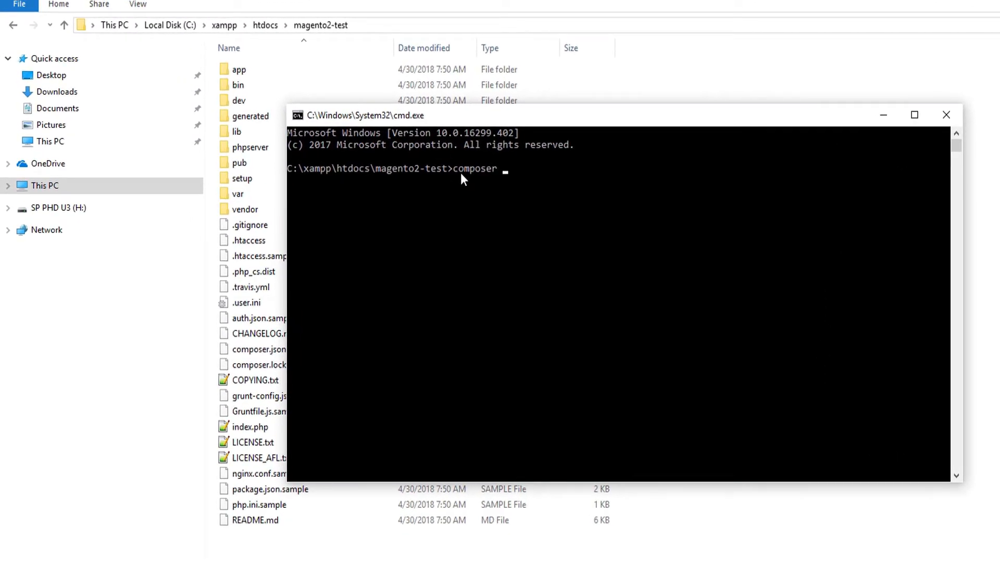
type("install")
key("Return")
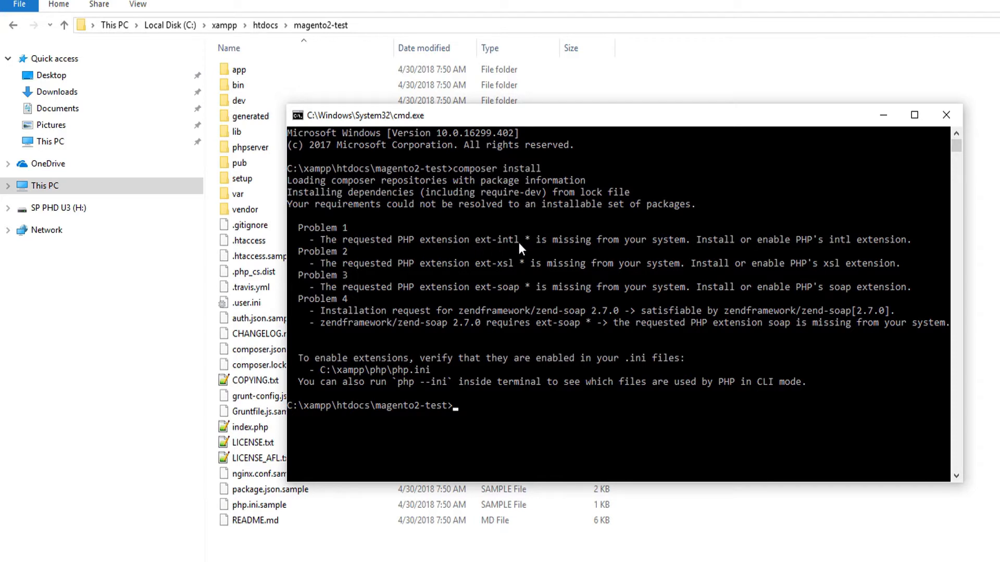
left_click(475, 240)
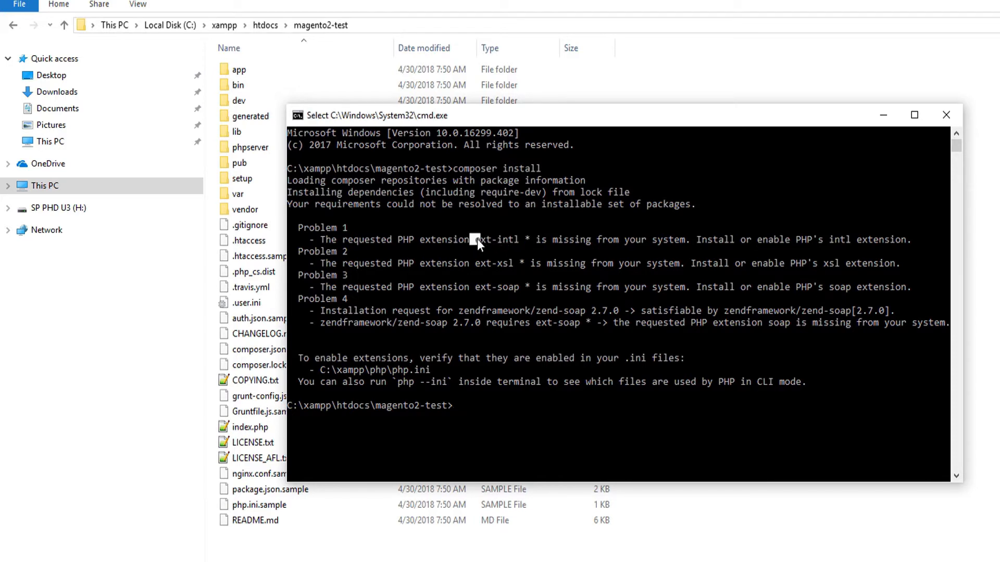
right_click(520, 239)
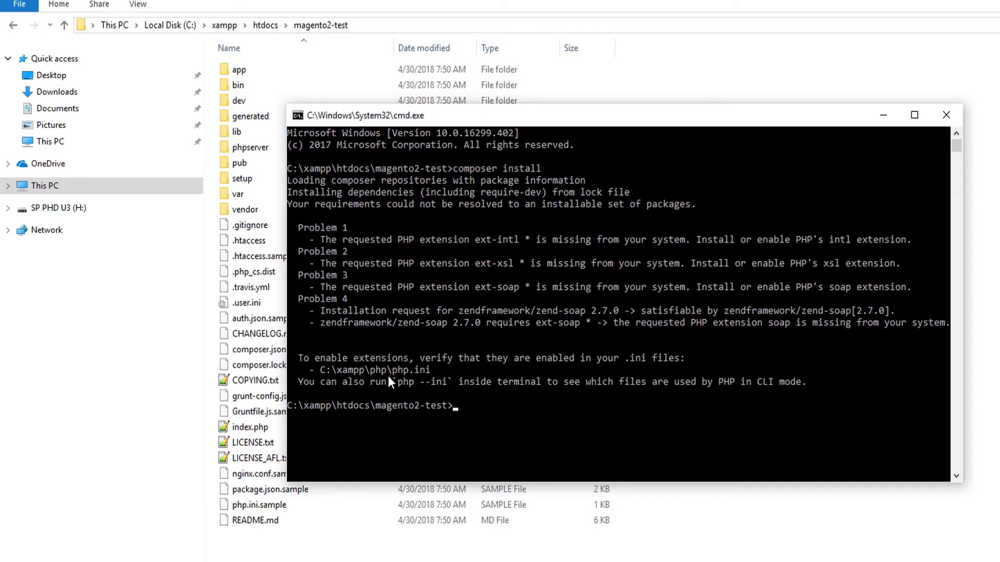
left_click(254, 176)
Go to C:\xampp\php and open php.ini with Notepad++
left_click(225, 26)
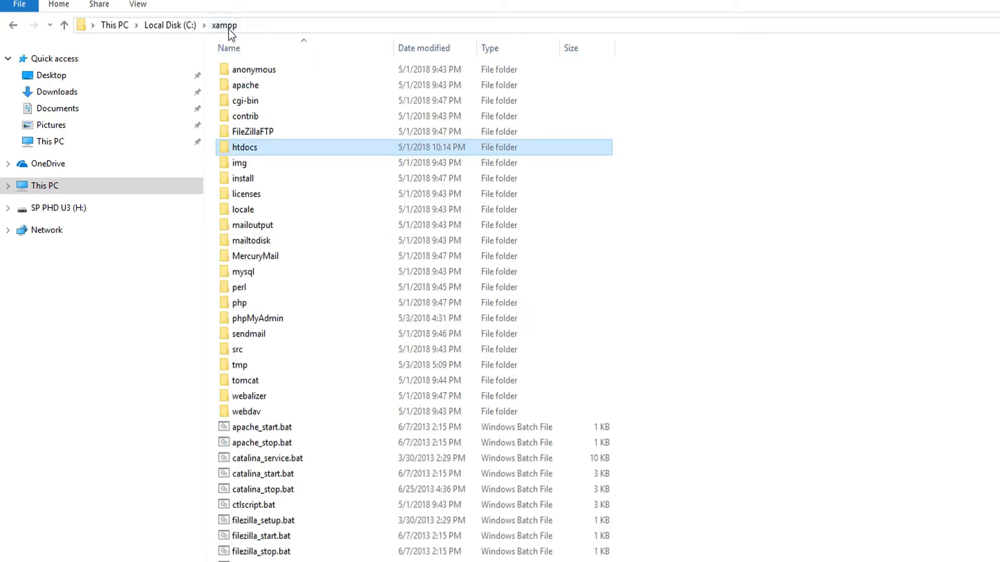
double_click(246, 303)
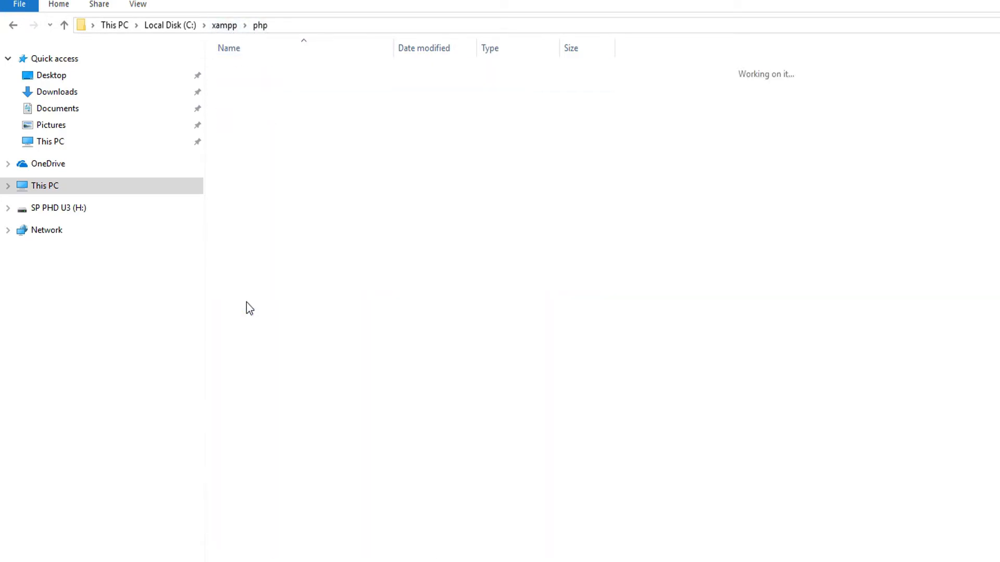
scroll(318, 417, "down", 5)
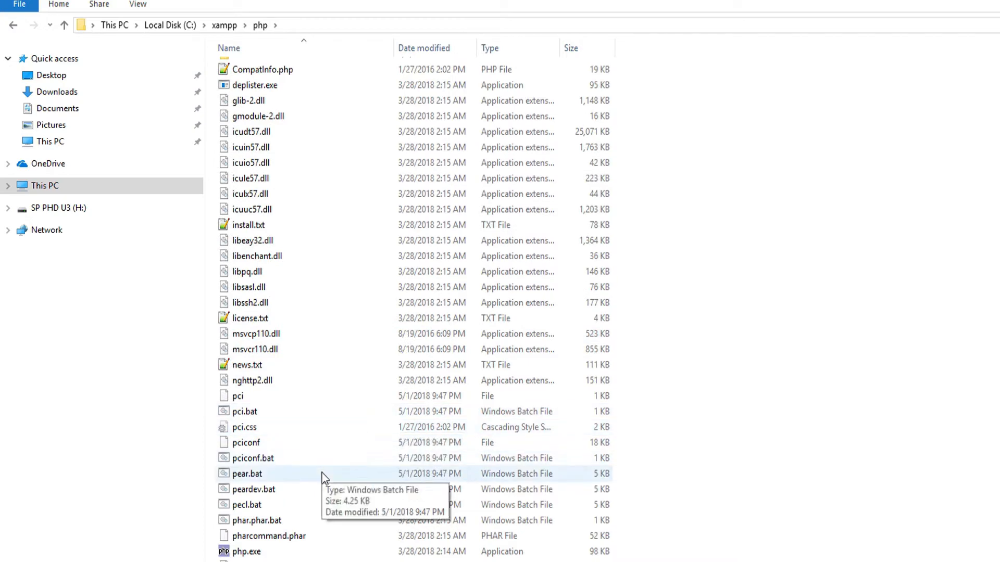
scroll(314, 435, "down", 2)
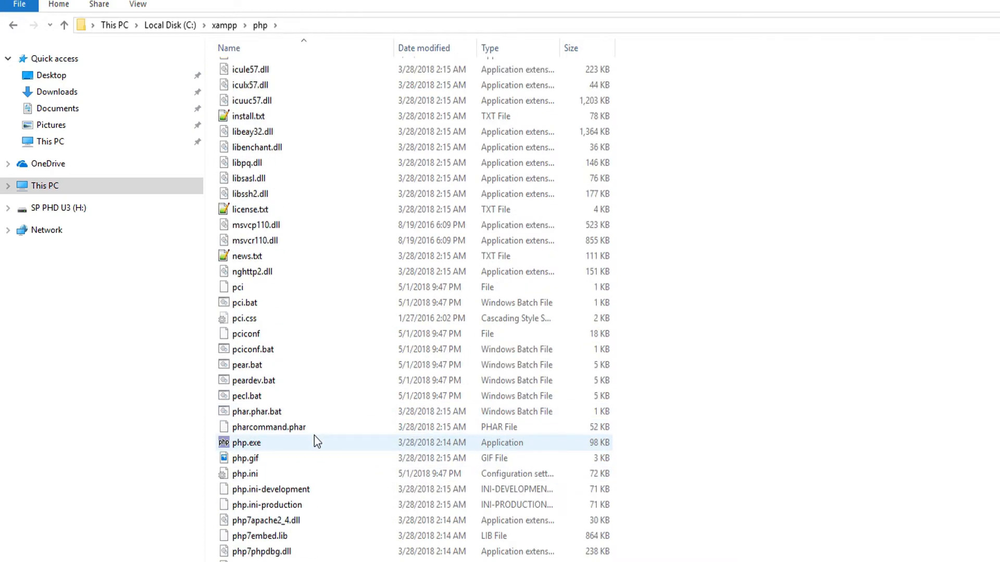
right_click(286, 475)
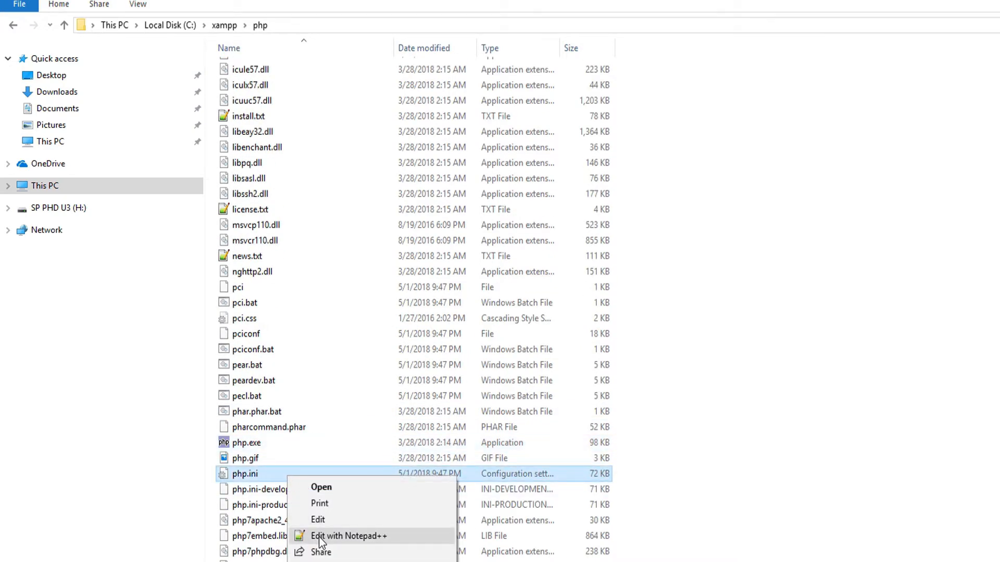
left_click(320, 536)
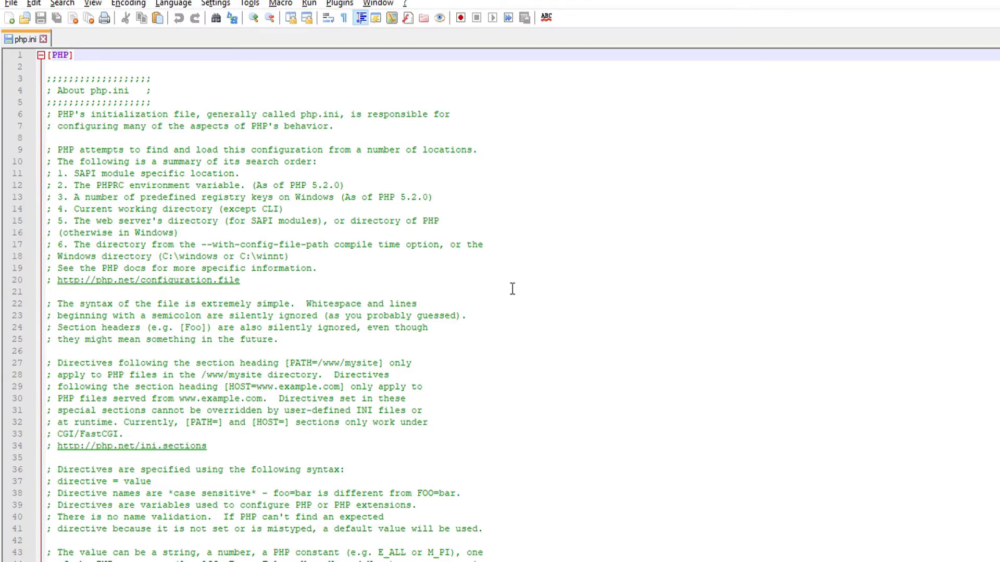
Find intl in php.ini, uncomment php_intl.dll on line 884, and save
key("ctrl+f")
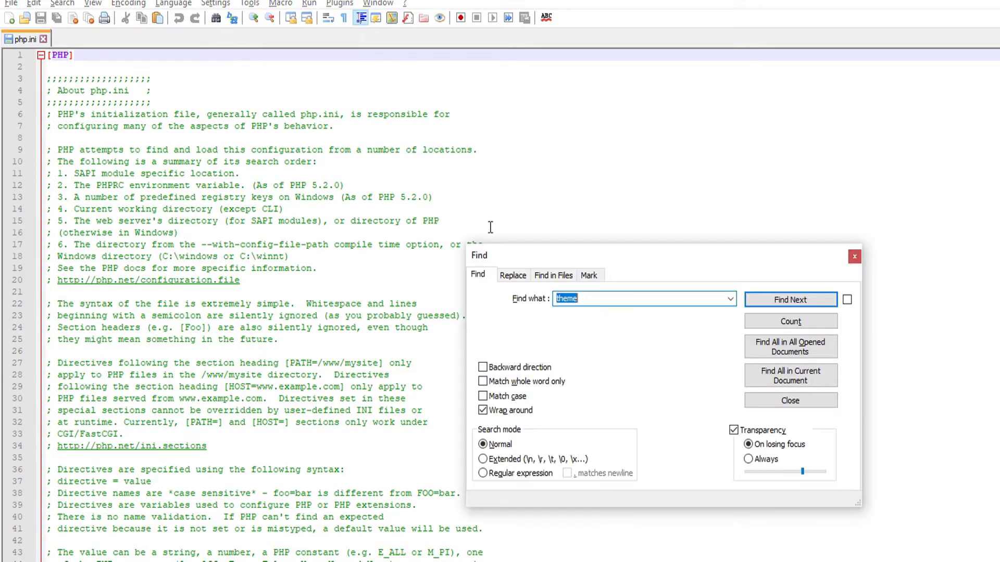
type("ext-intl")
left_click(559, 299)
key("BackSpace")
left_click(786, 304)
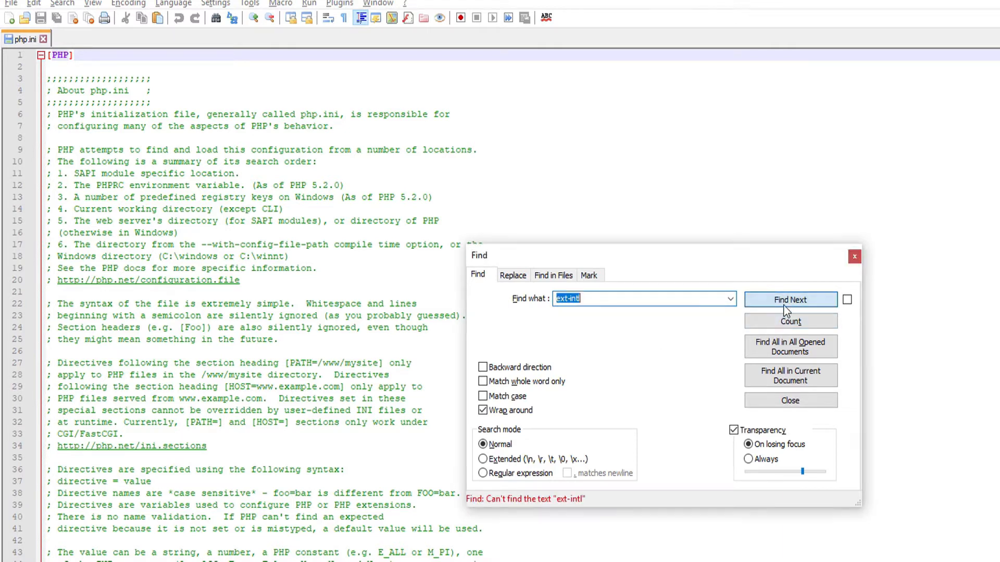
left_click(579, 297)
left_click_drag(569, 301, 519, 309)
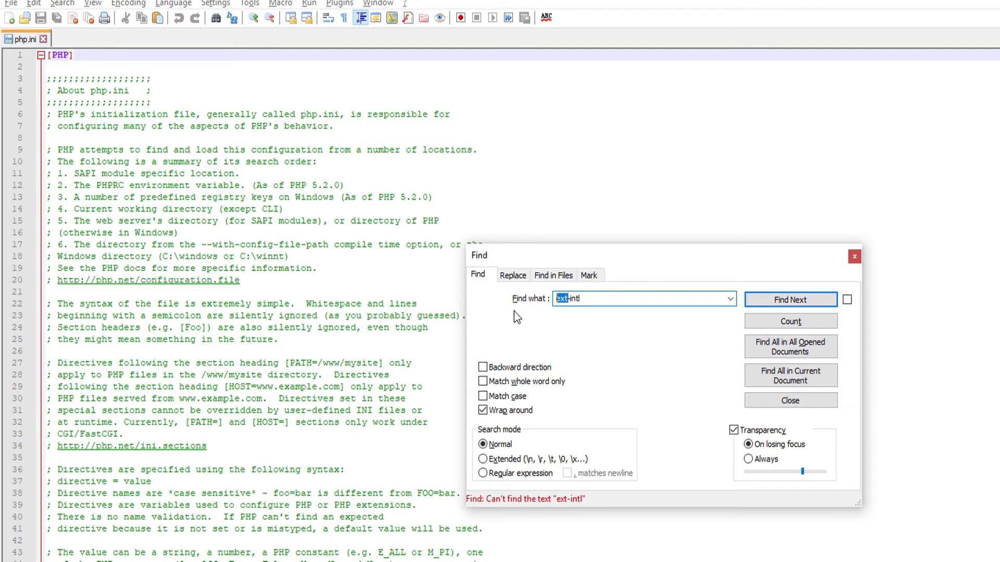
key("Delete")
key("Delete")
left_click(773, 301)
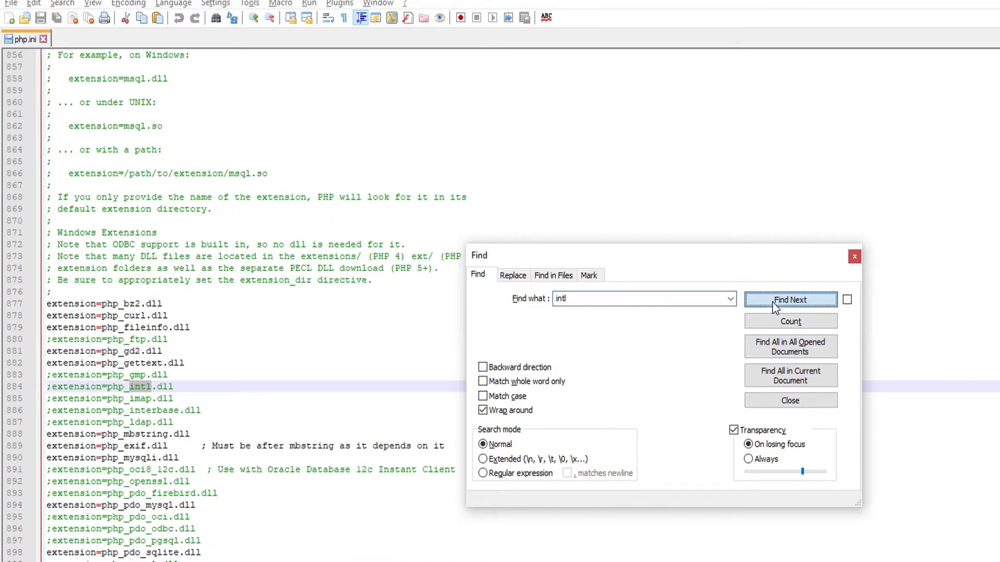
key("Escape")
left_click(177, 388)
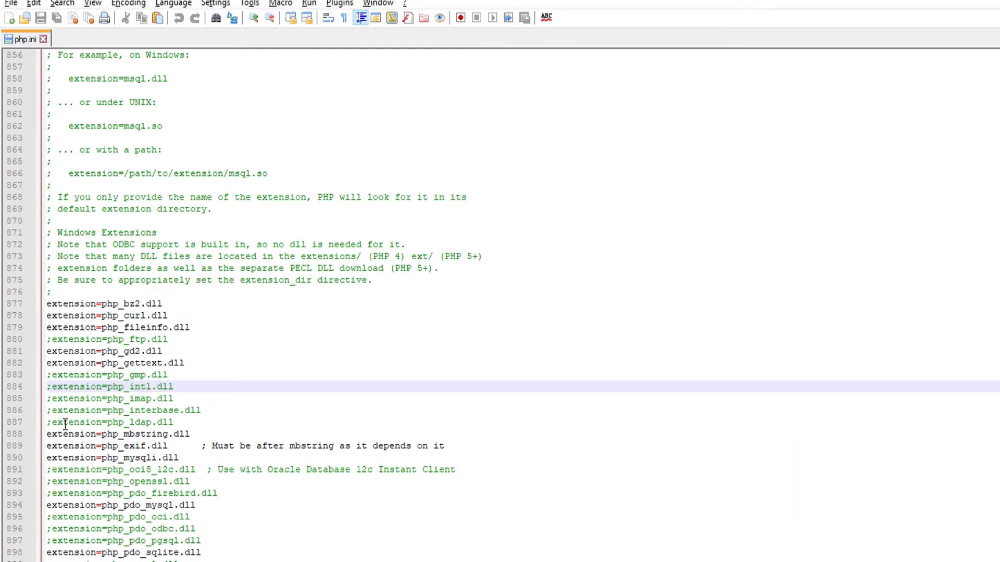
key("Home")
key("Delete")
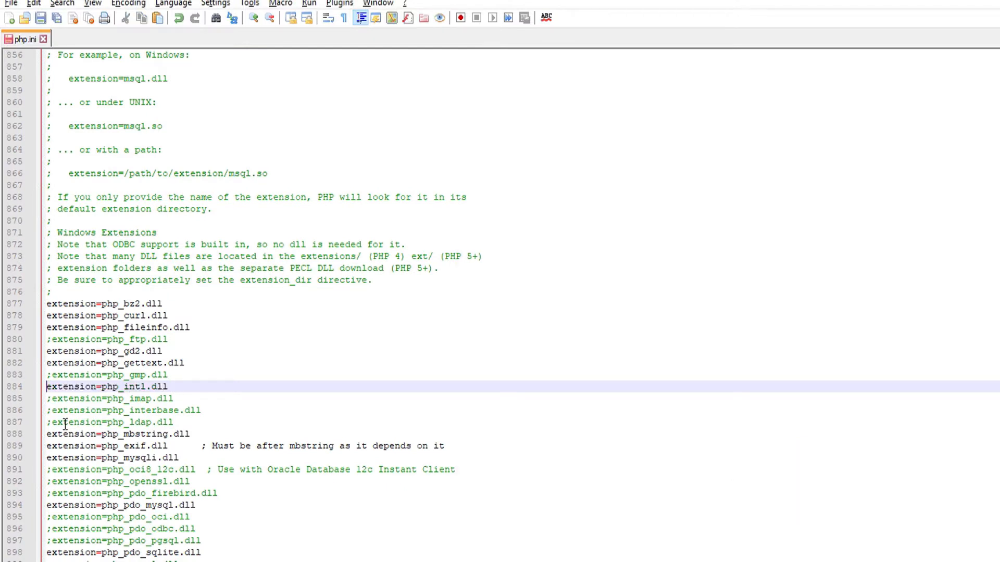
key("ctrl+s")
key("alt+Tab")
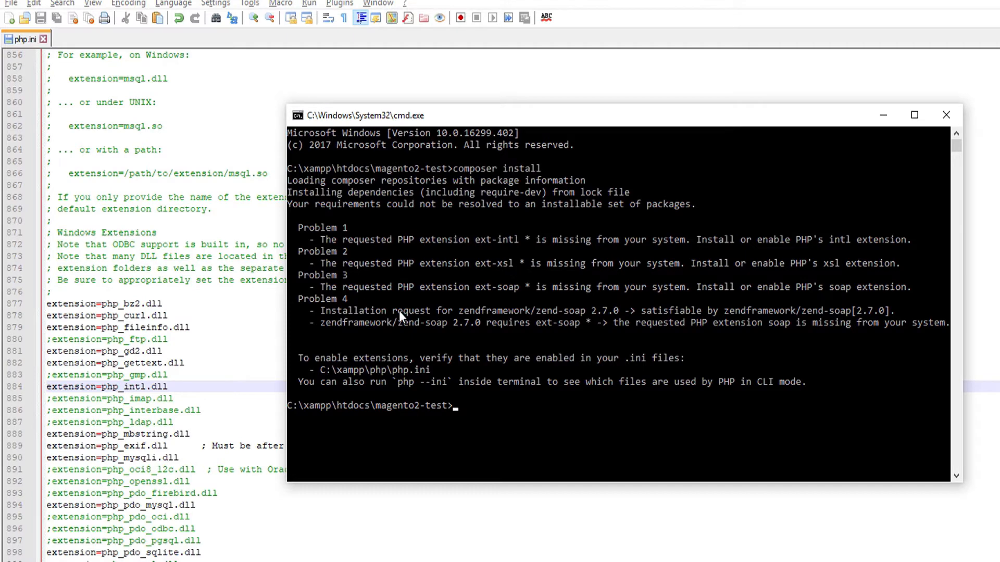
Find xsl and uncomment php_xsl.dll on line 911, then save php.ini
left_click(196, 387)
key("ctrl+f")
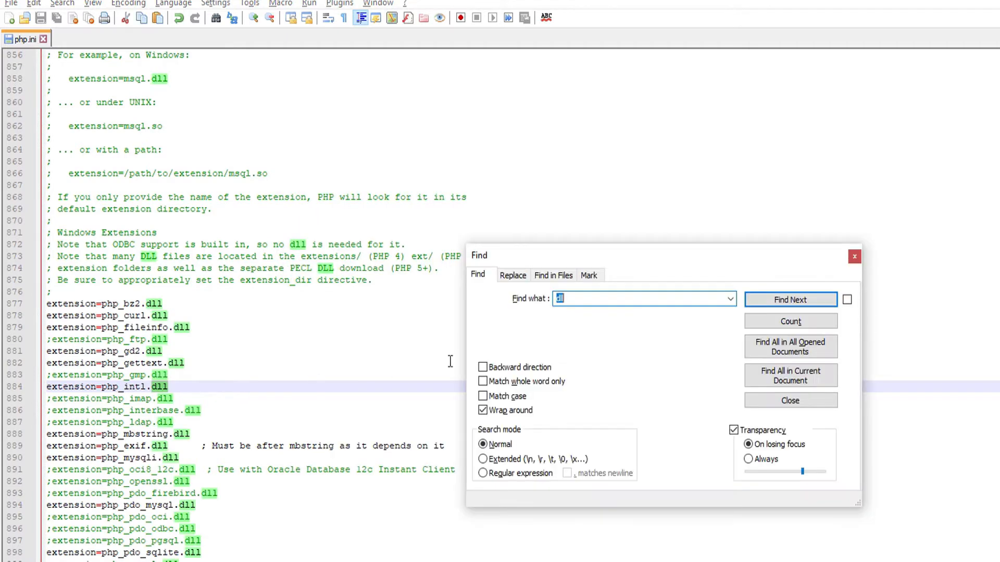
type("xsl")
left_click(803, 305)
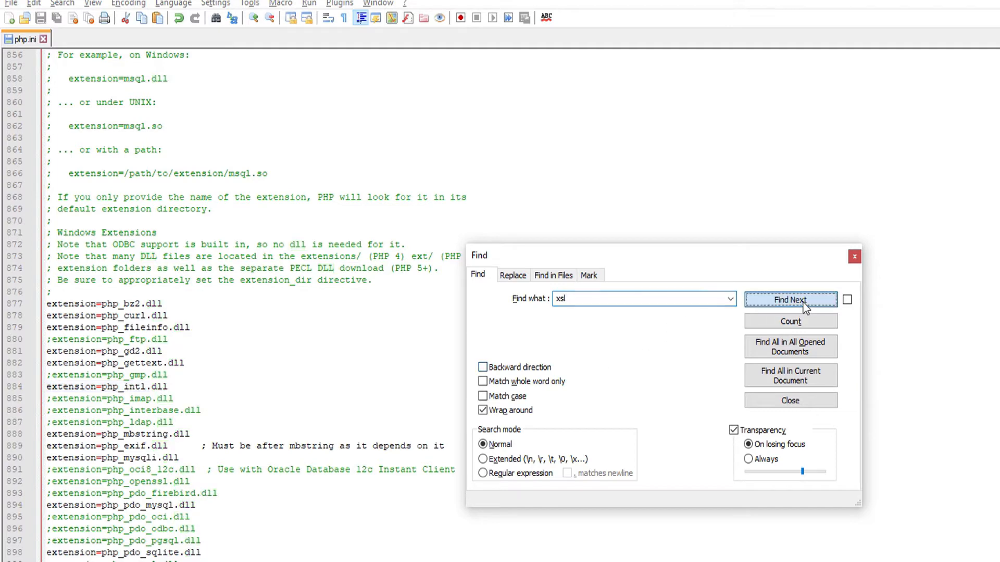
key("Escape")
scroll(266, 524, "down", 5)
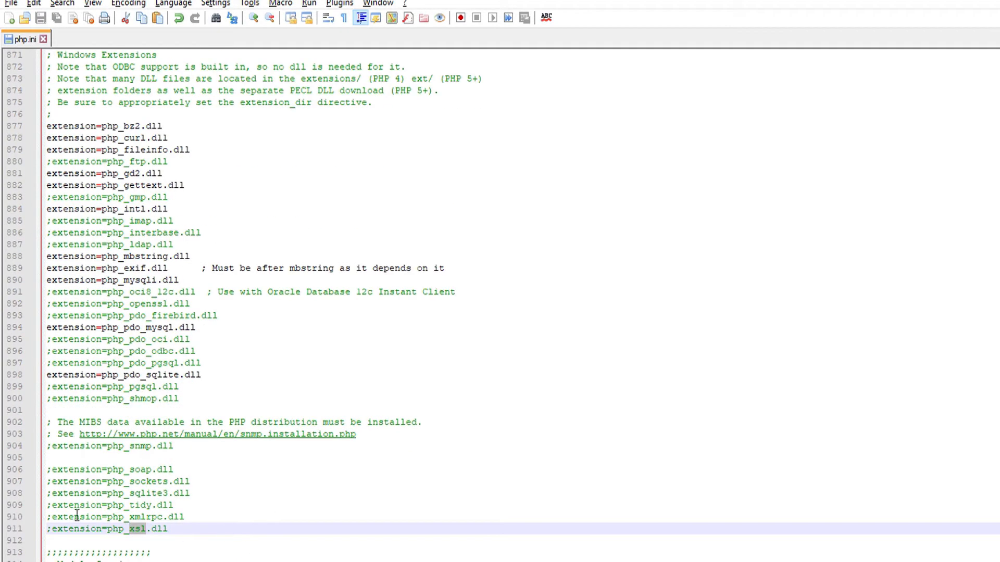
key("Home")
key("Delete")
key("ctrl+s")
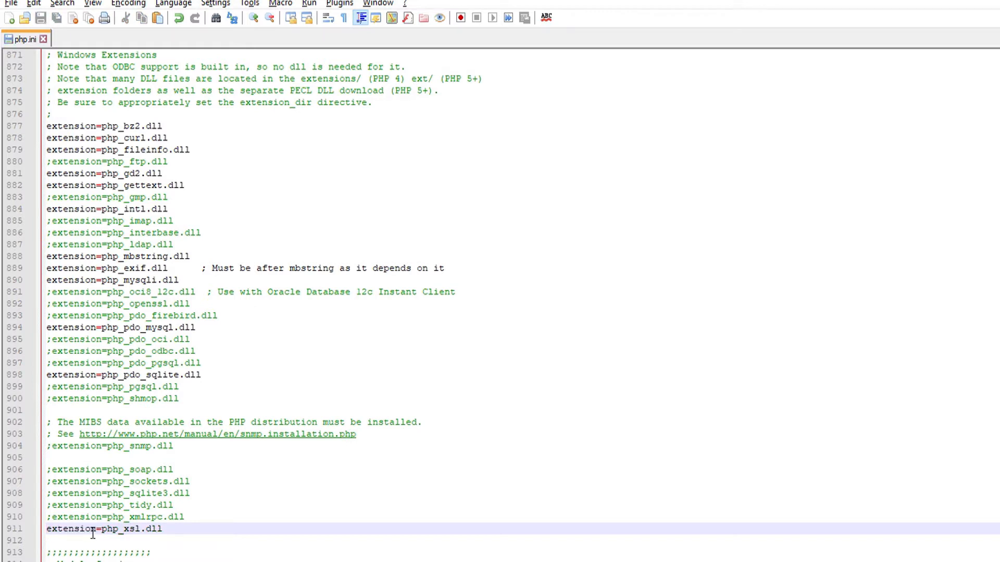
key("alt+Tab")
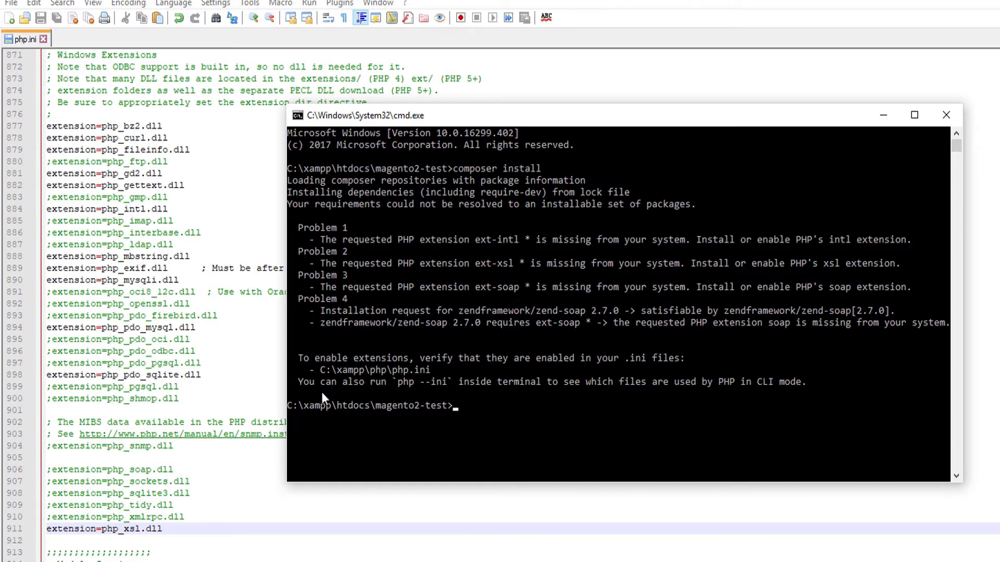
Step through soap matches, uncomment php_soap.dll on line 906, and save php.ini
left_click(90, 537)
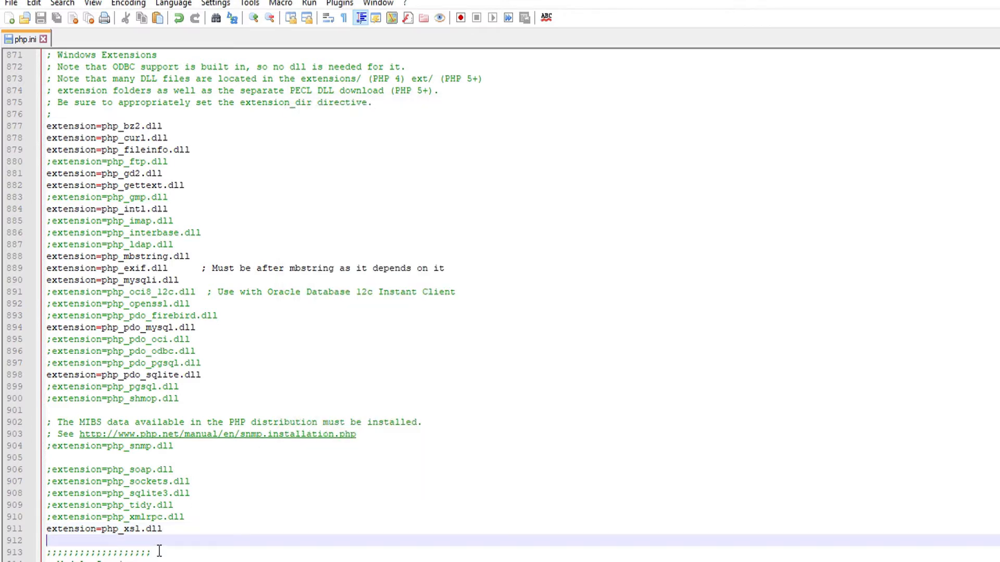
key("ctrl+f")
type("soap")
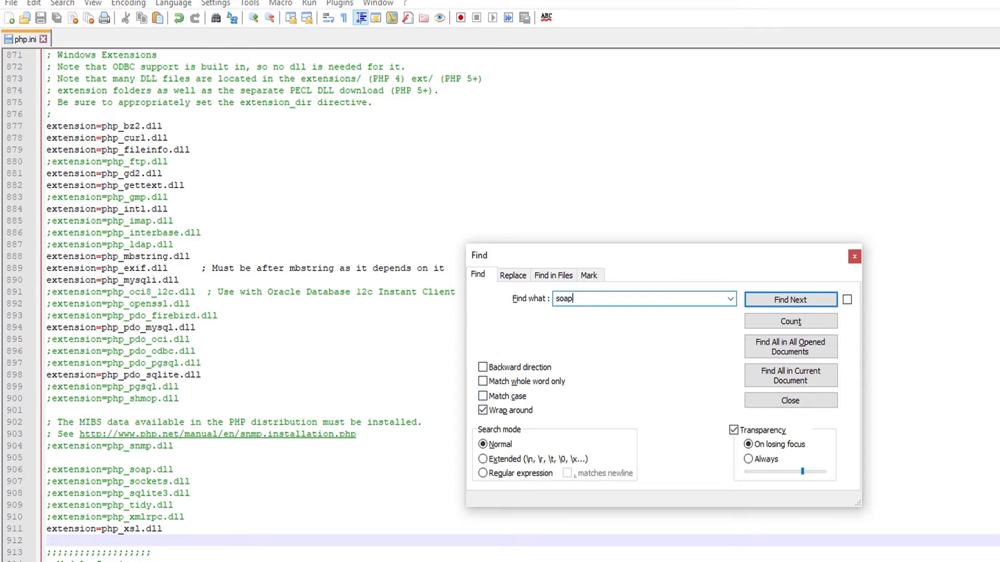
left_click(765, 302)
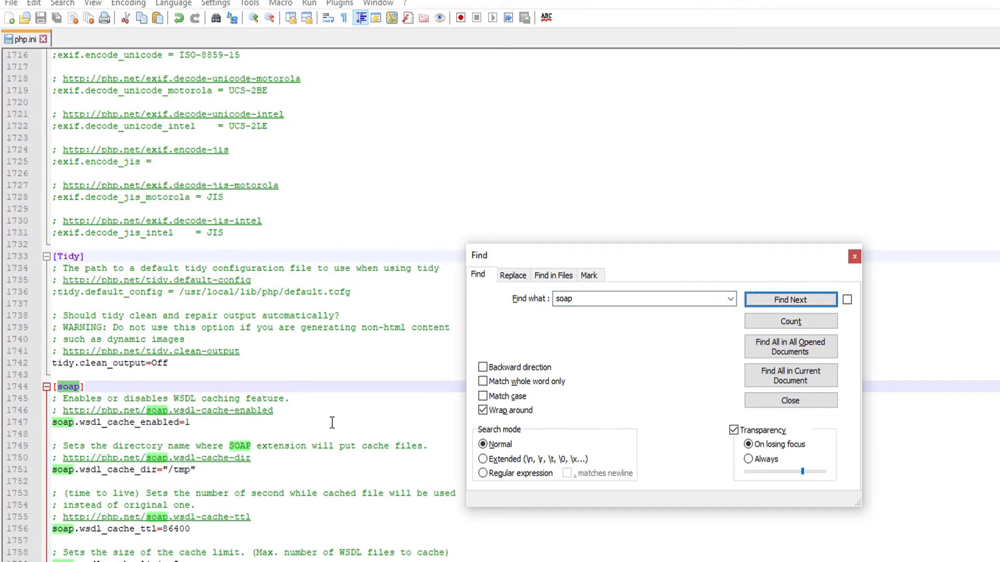
left_click(791, 303)
left_click(791, 304)
left_click(792, 304)
left_click(791, 304)
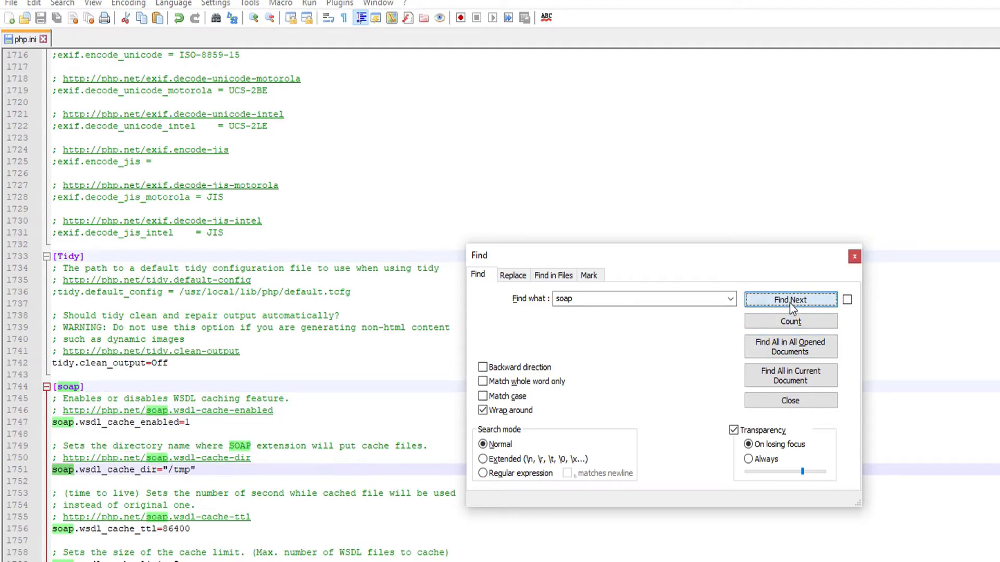
left_click(791, 304)
left_click(787, 327)
left_click(791, 303)
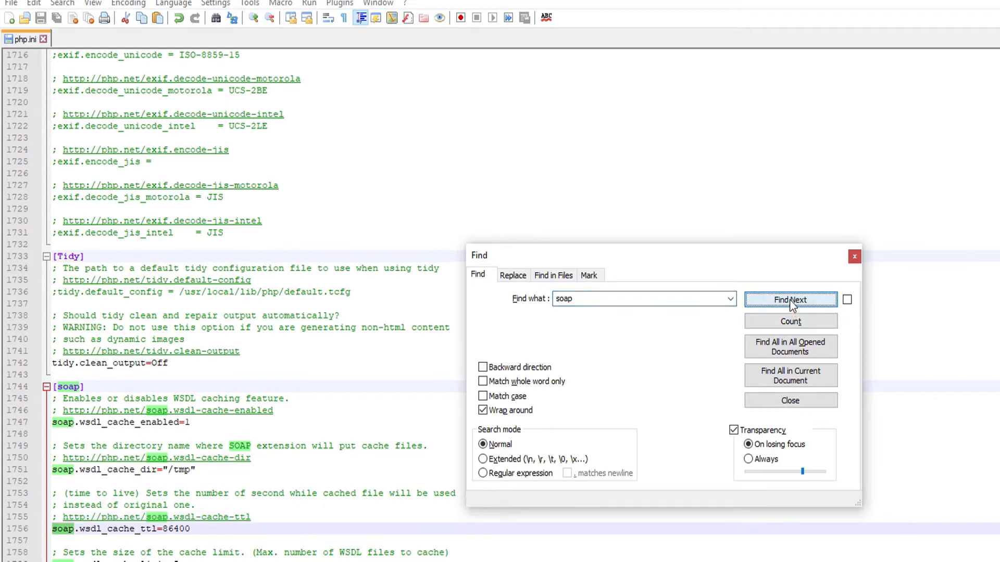
left_click(791, 301)
left_click(791, 301)
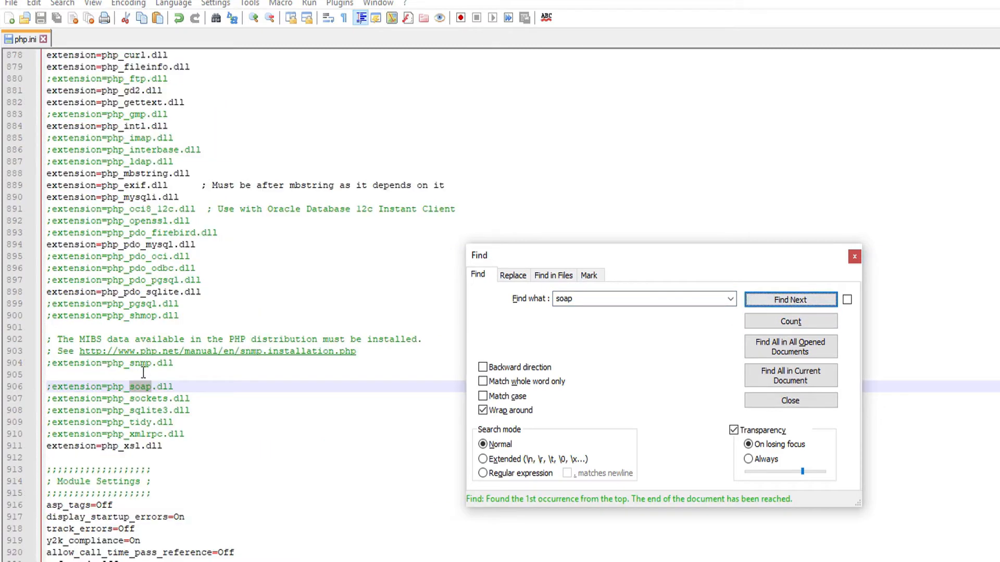
key("Escape")
left_click(54, 388)
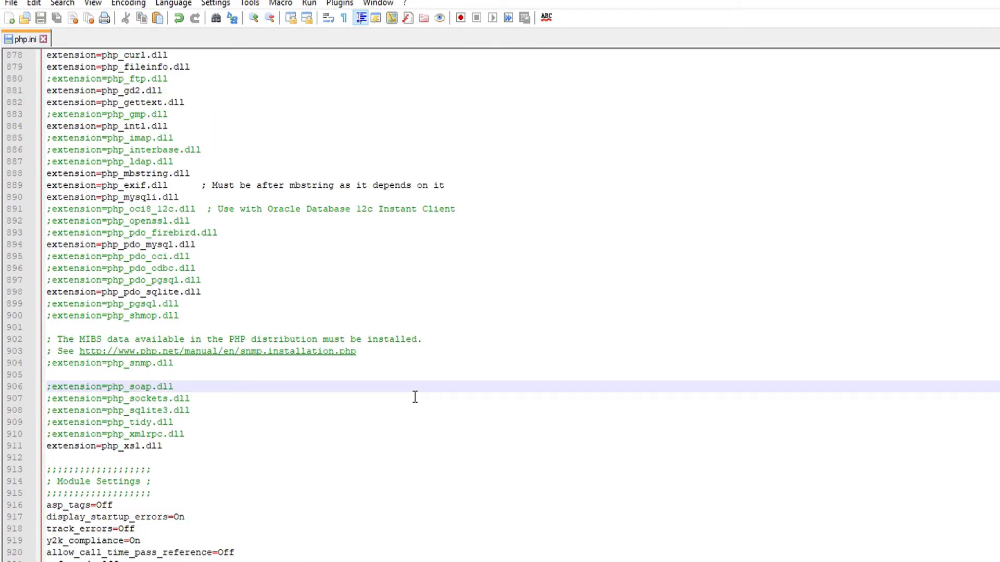
key("BackSpace")
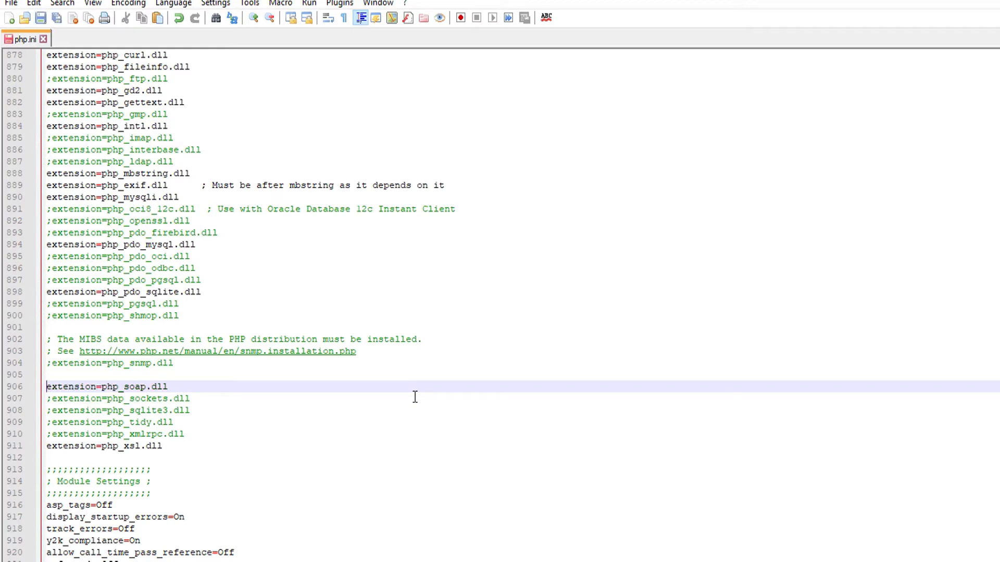
key("ctrl+s")
key("alt+Tab")
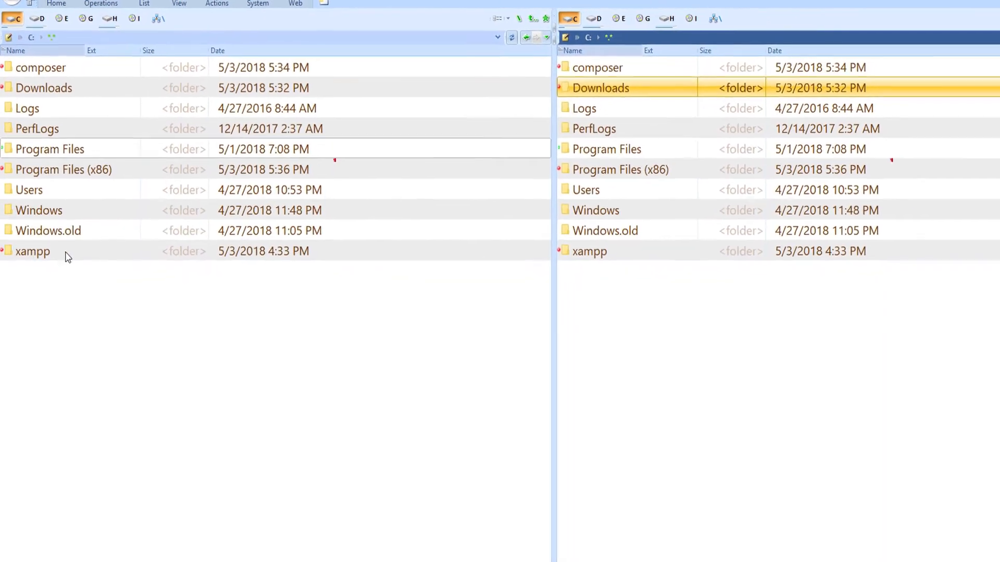
Relaunch XAMPP Control Panel from C:\xampp, start Apache and MySQL, and minimize it
double_click(34, 252)
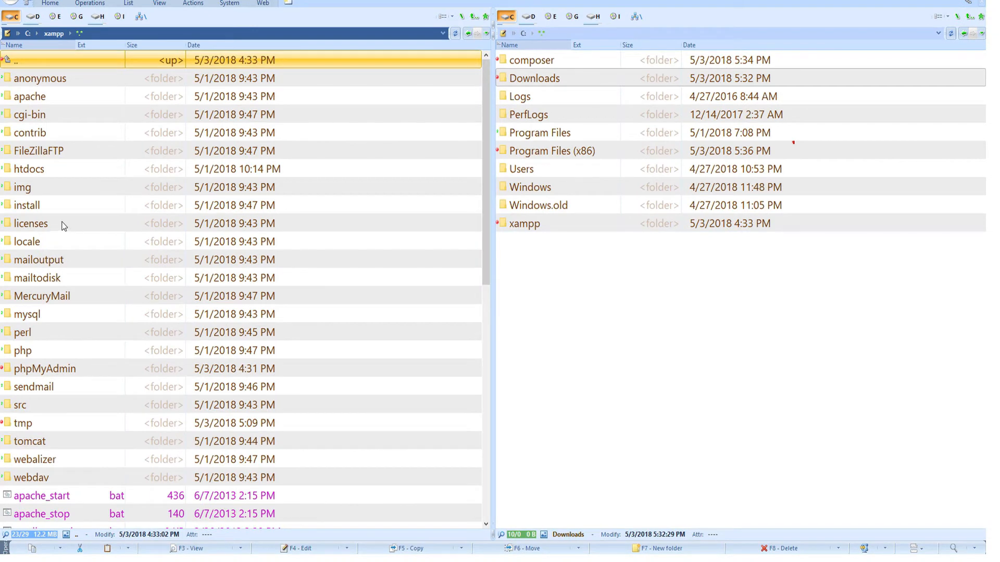
scroll(67, 222, "down", 9)
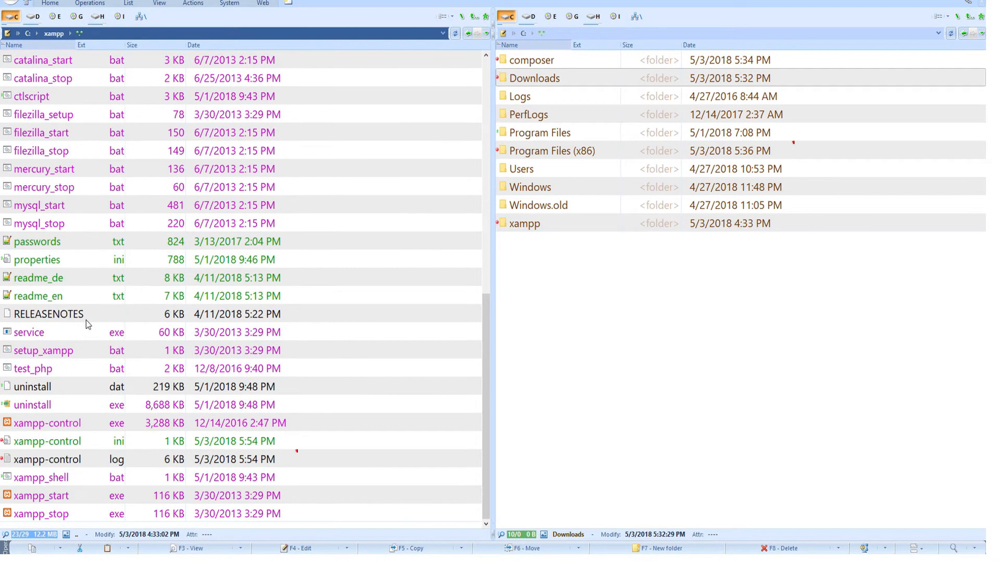
double_click(52, 425)
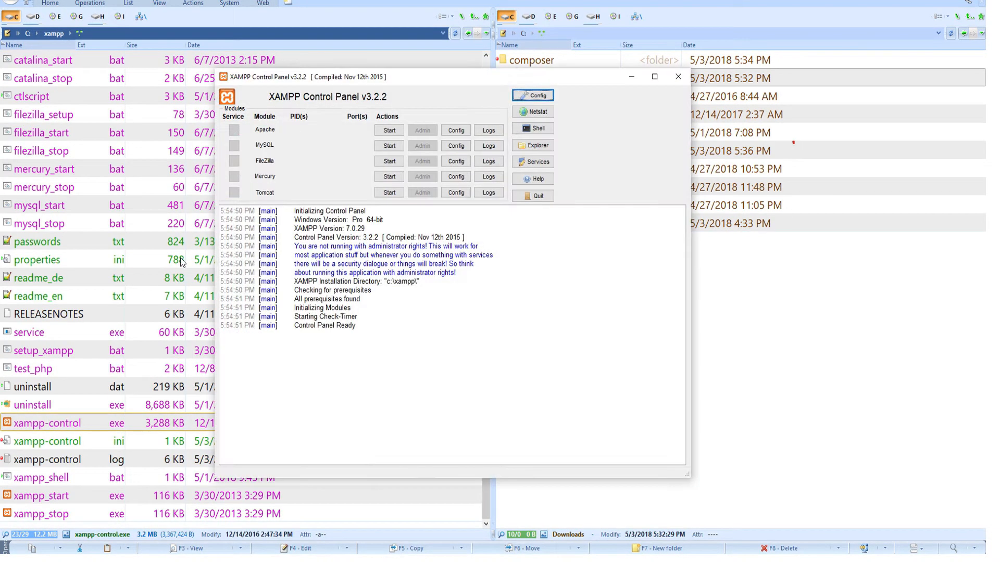
left_click(390, 130)
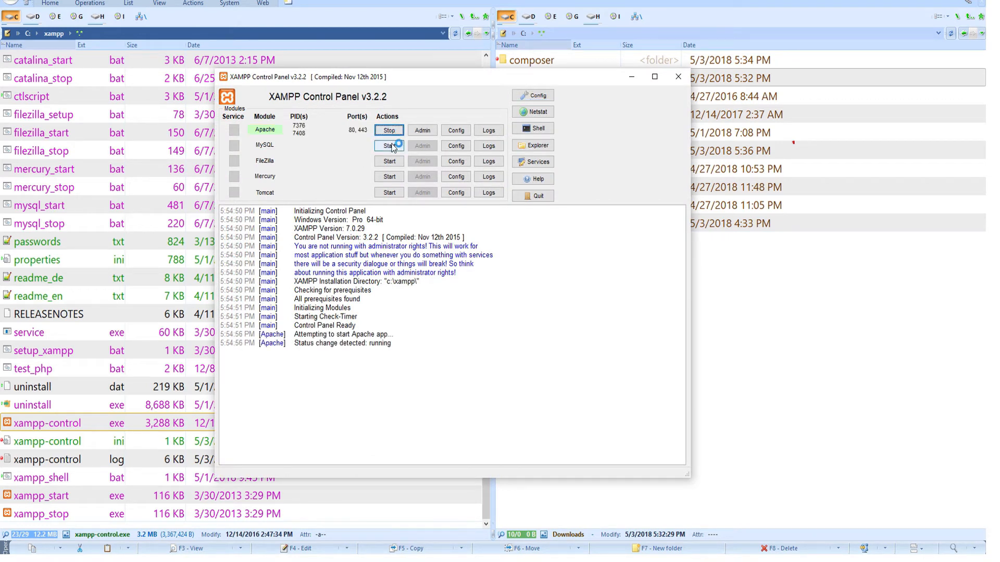
left_click(391, 146)
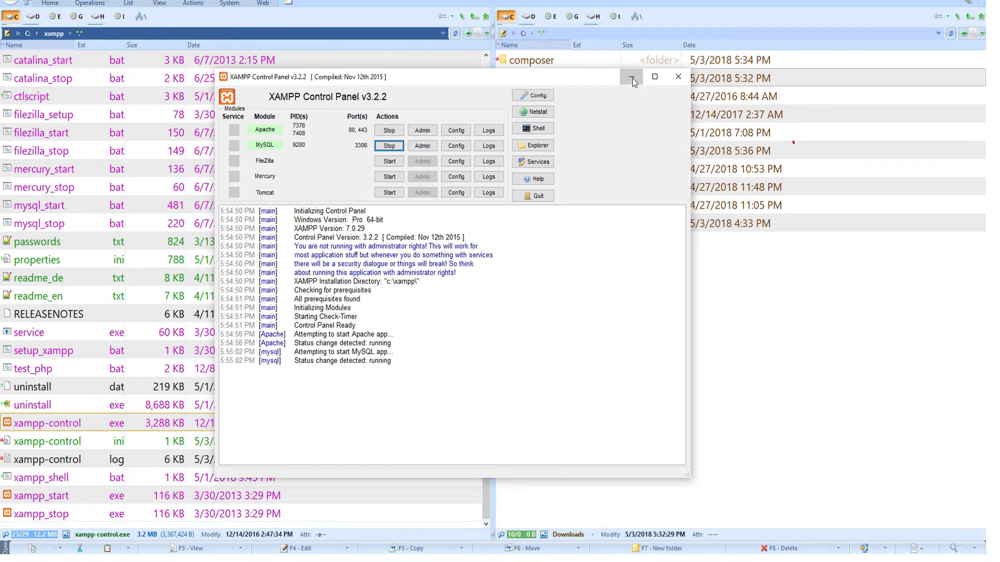
left_click(632, 79)
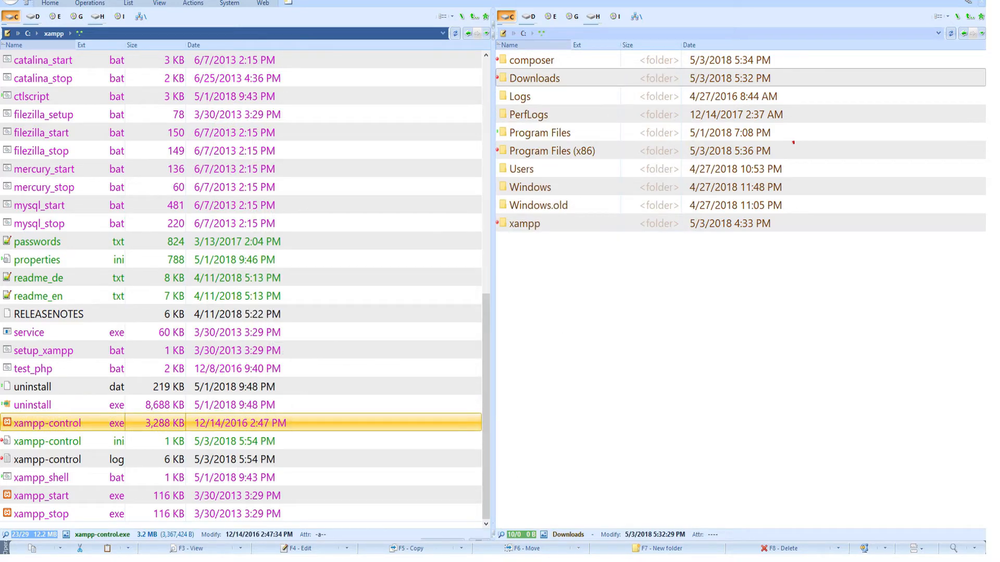
key("alt+Tab")
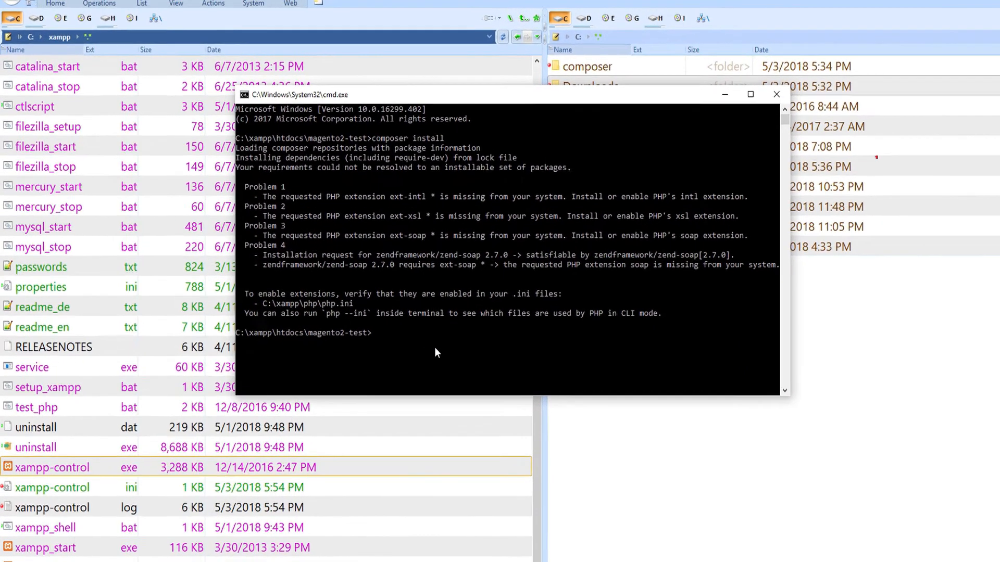
Rerun composer install at the magento2-test prompt
type("composer install")
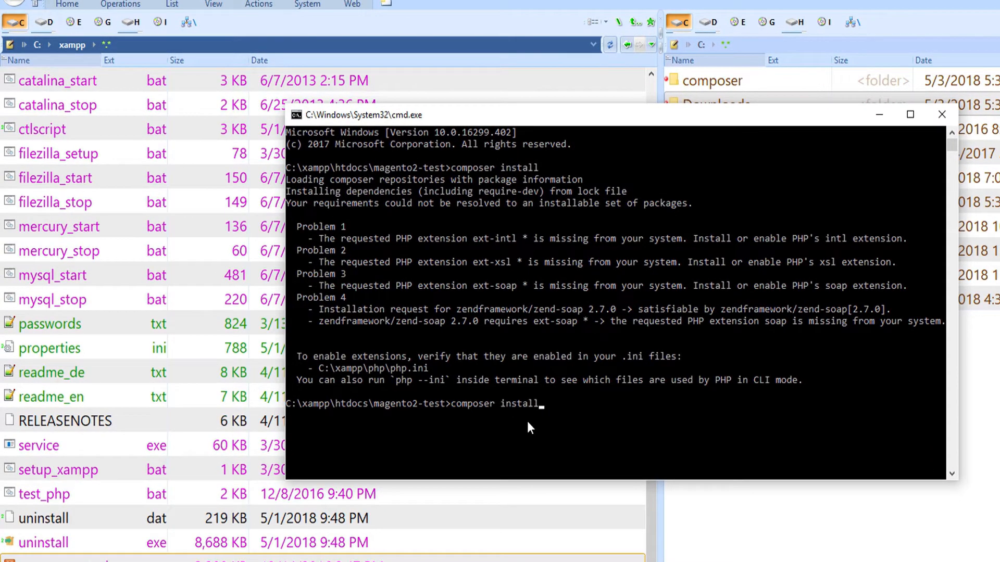
key("Return")
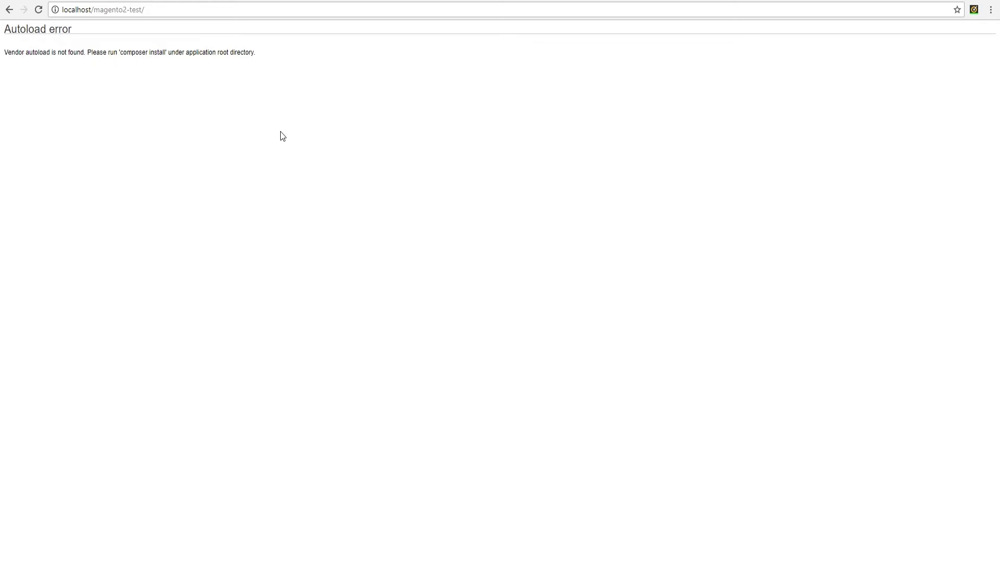
Reload the store, agree to Magento setup, and pass the readiness check to reach Add a Database
key("F5")
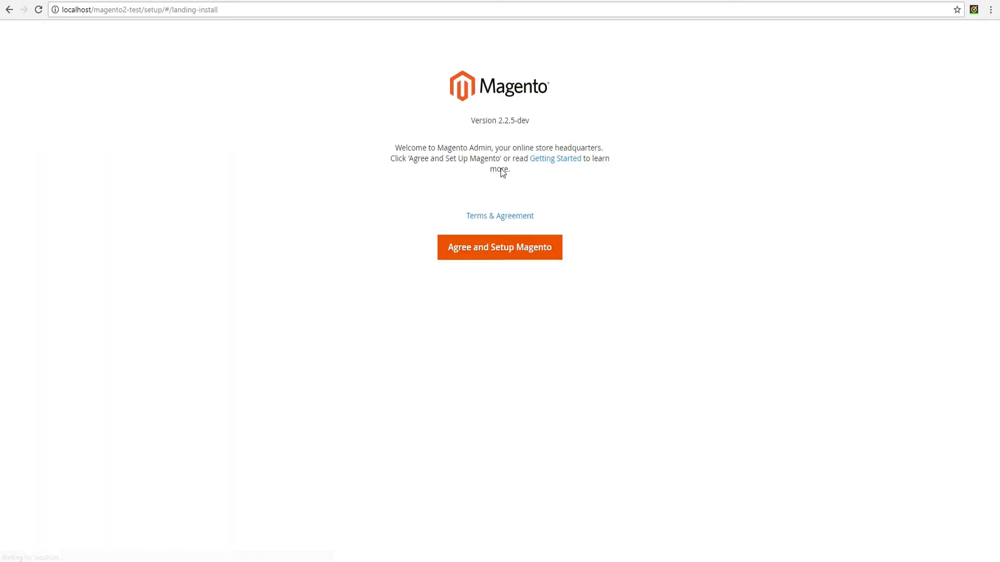
left_click(500, 250)
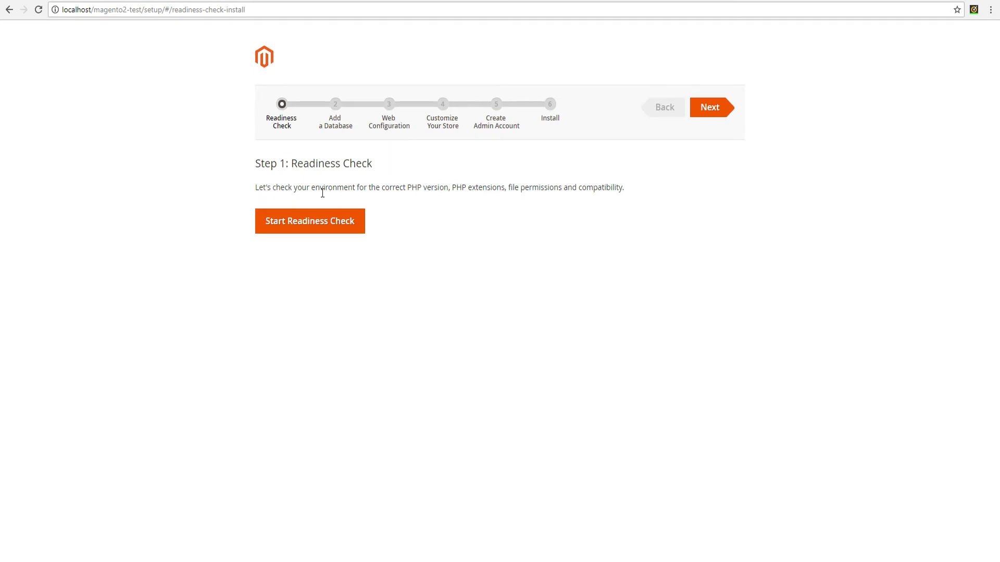
left_click(327, 225)
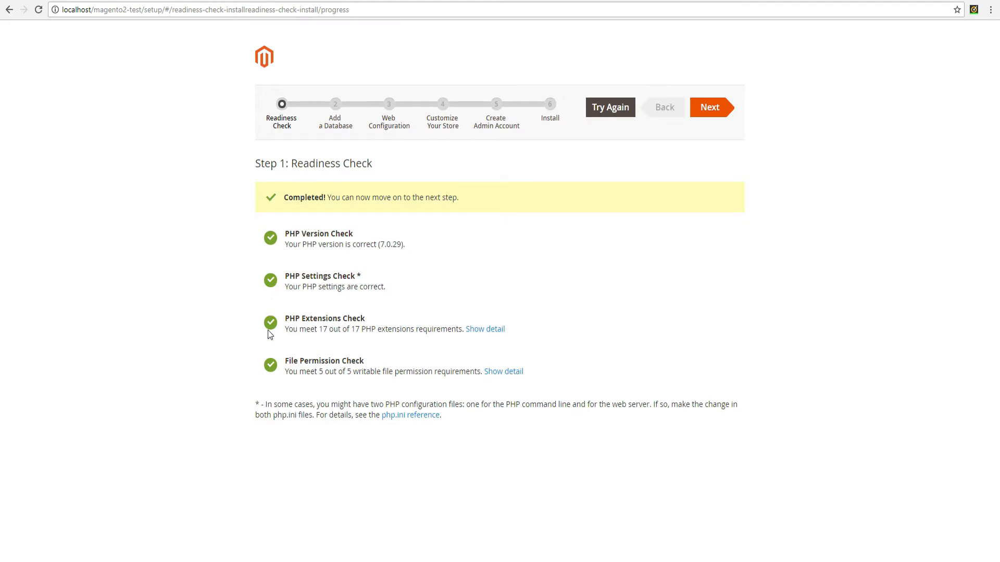
left_click(714, 107)
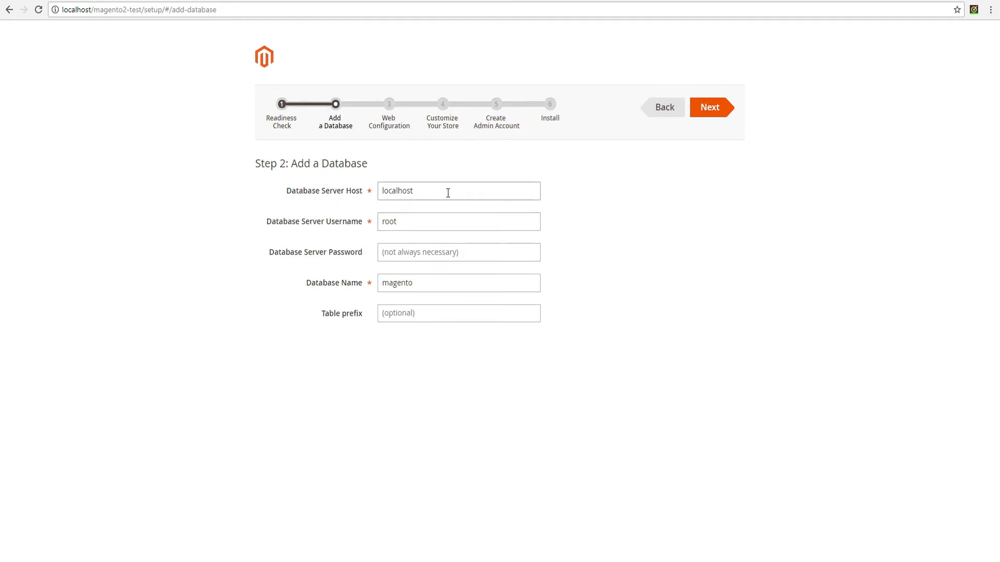
Enter database user 'magento' and its password, then accept default web and store settings (GMT, USD, English)
double_click(435, 222)
type("magento")
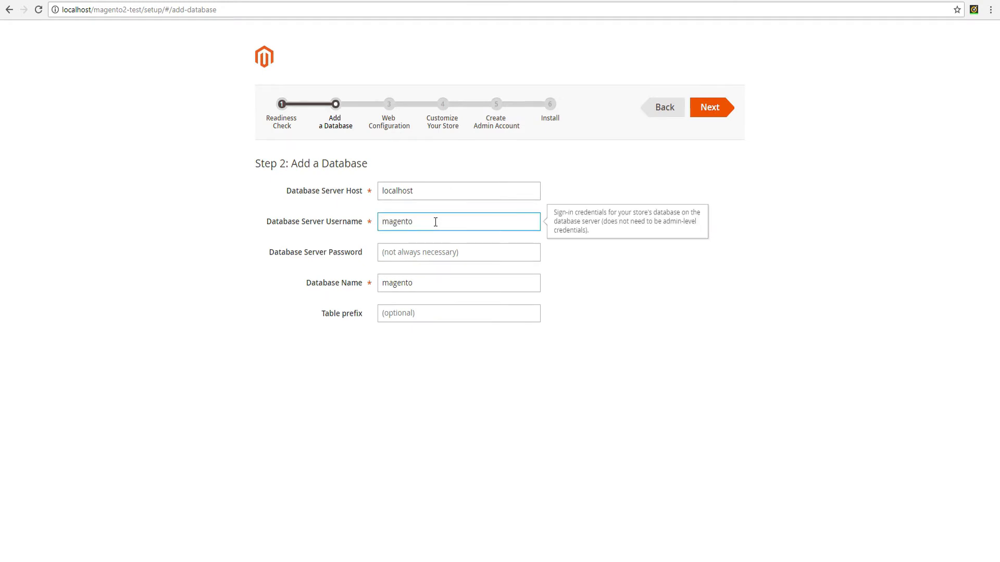
key("Tab")
type("admin")
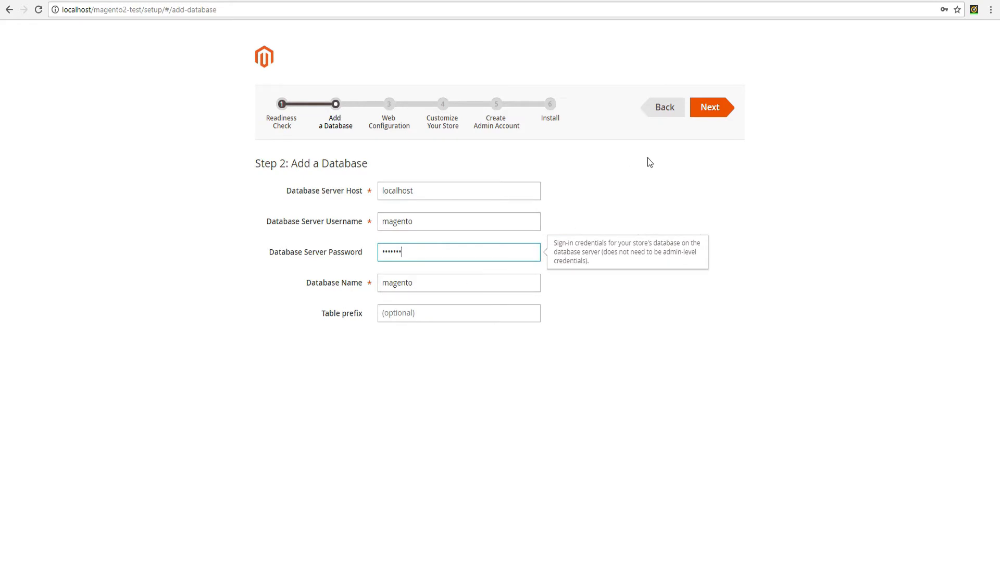
left_click(706, 111)
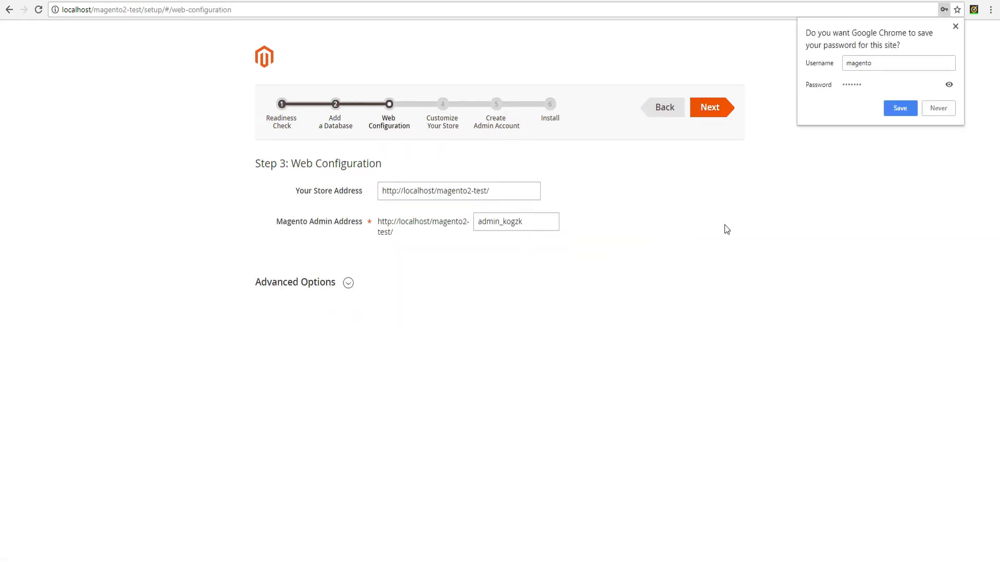
left_click(706, 235)
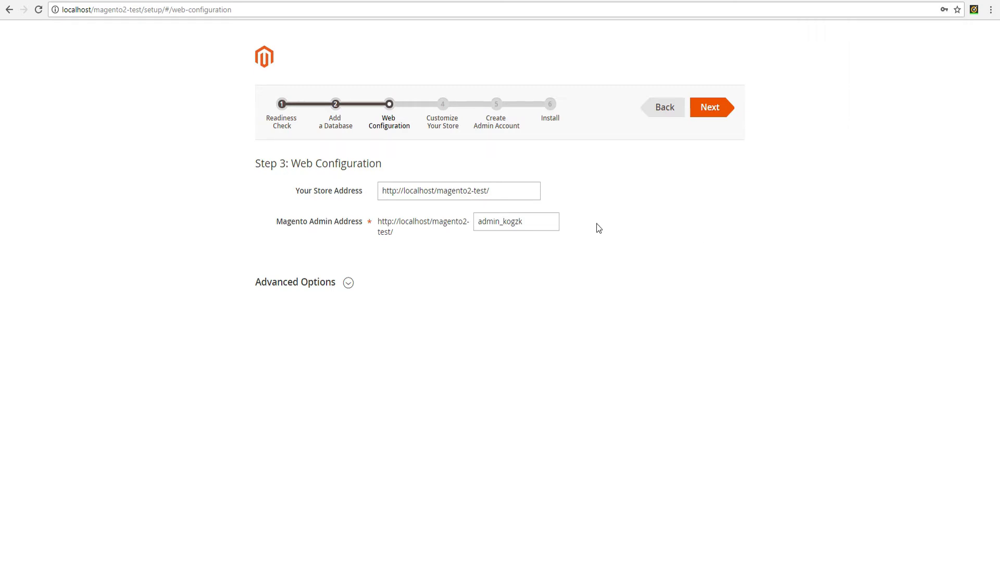
left_click(712, 105)
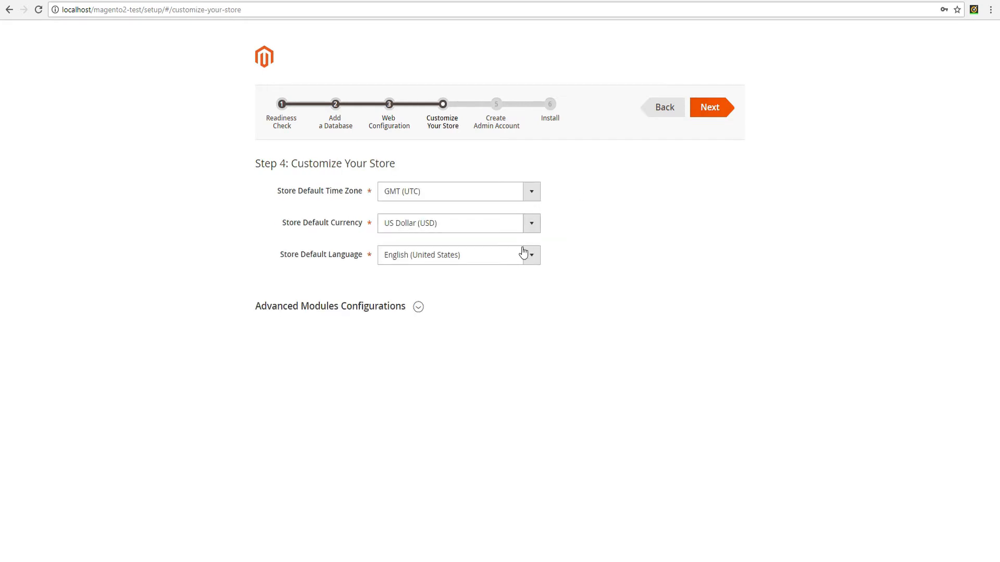
left_click(713, 107)
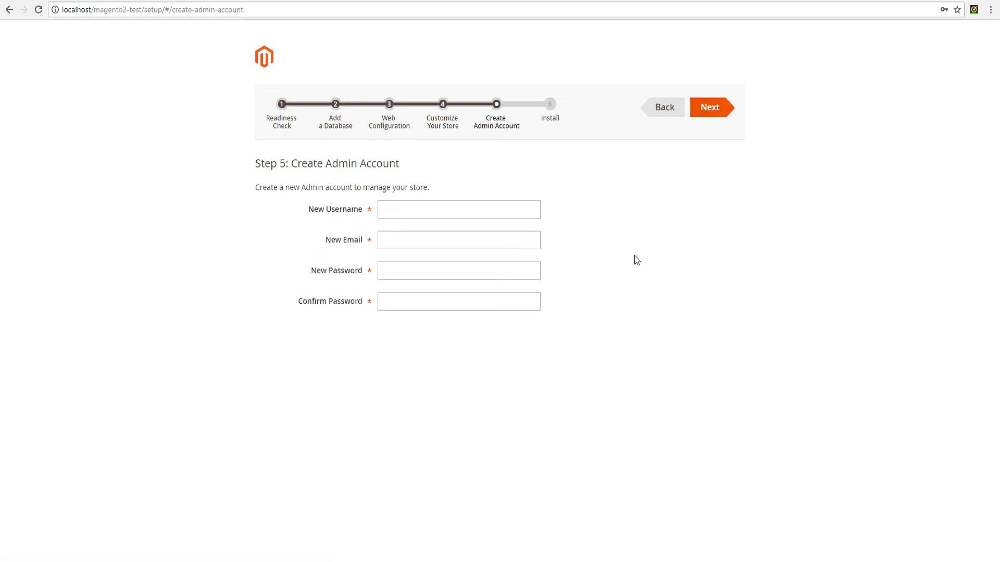
Enter the admin username, e-mail address and a confirmed password, then advance to Step 6: Install
left_click(444, 210)
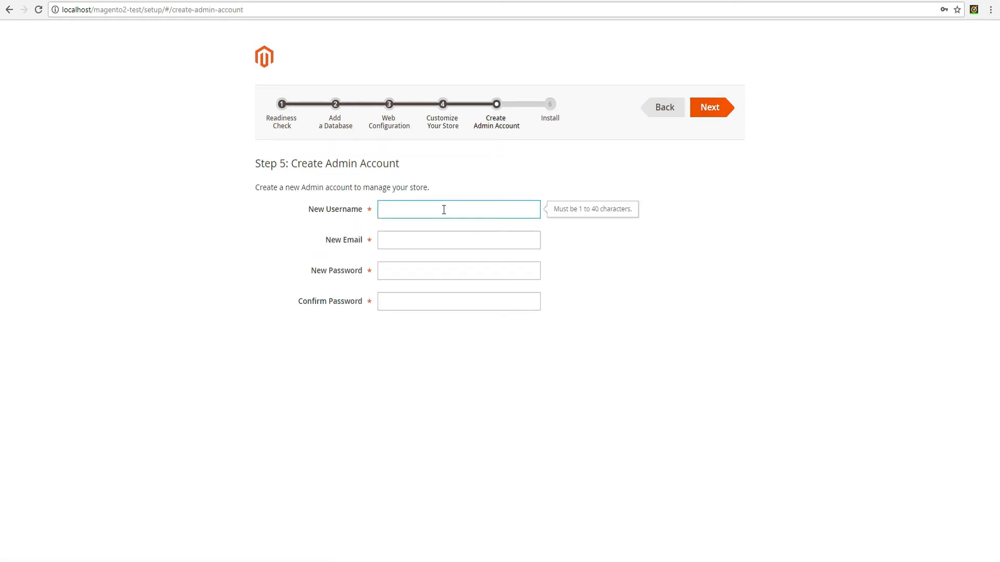
type("magento2")
key("Tab")
type("test@mage")
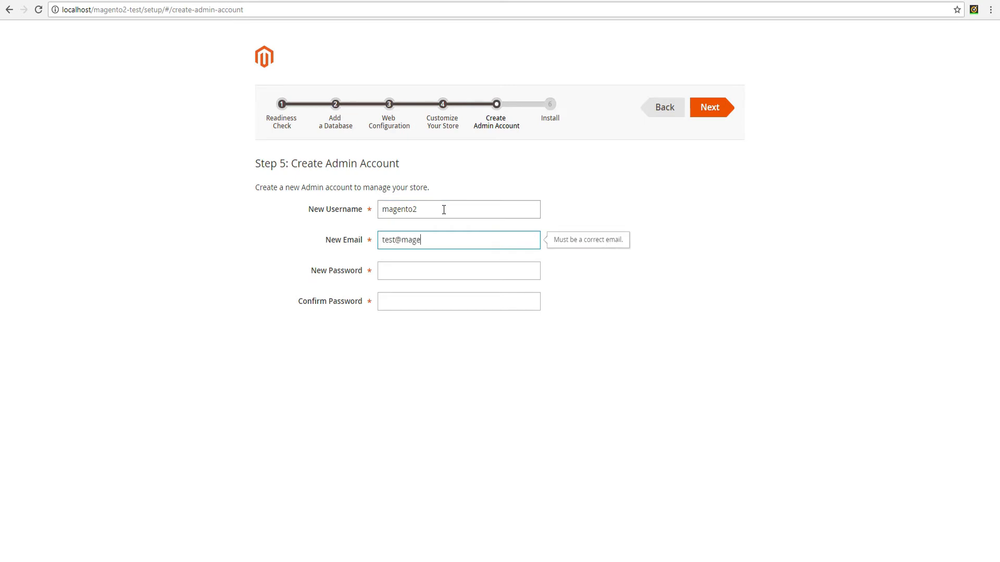
type("nto2.com")
left_click(440, 273)
type("*********")
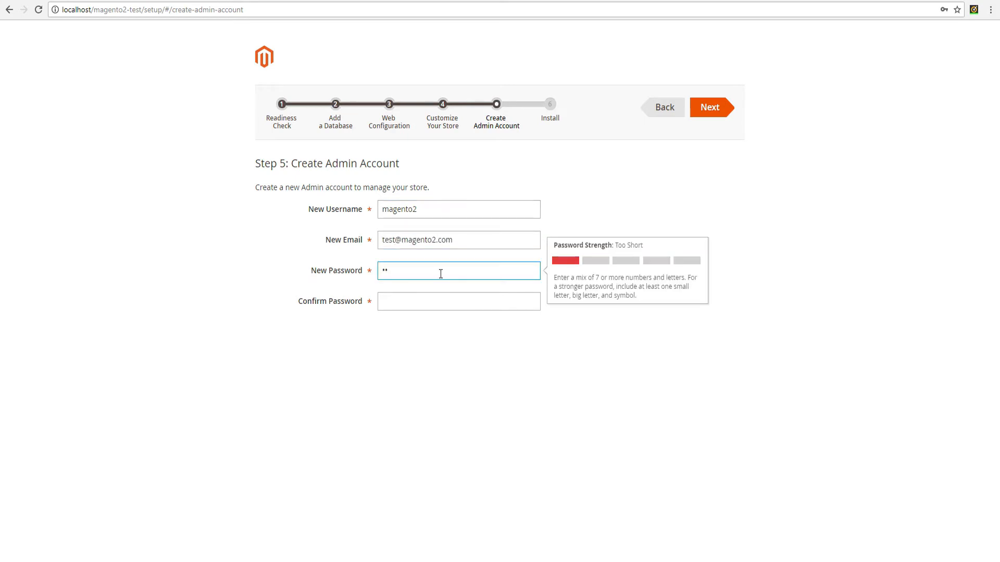
key("Tab")
type("**********")
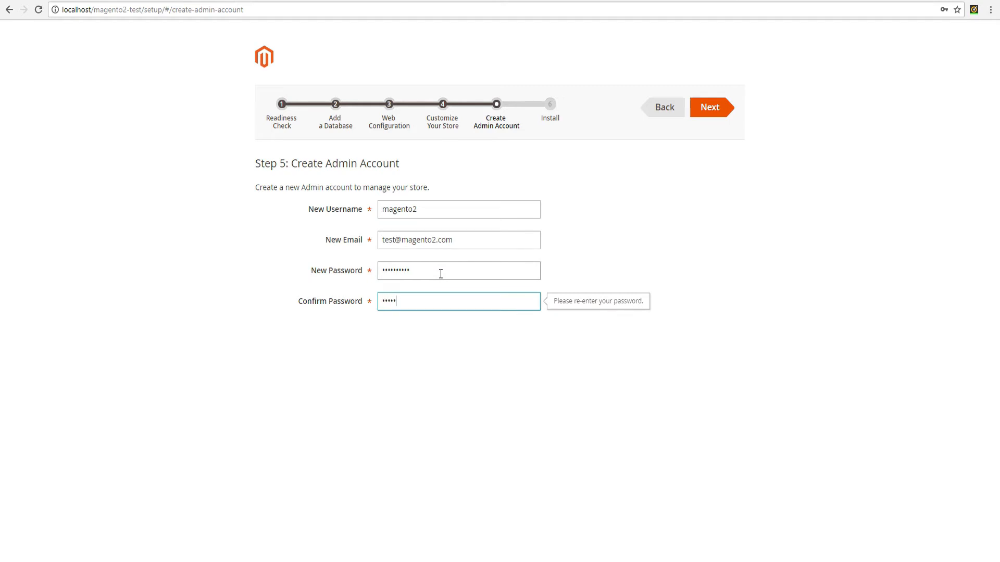
left_click(712, 109)
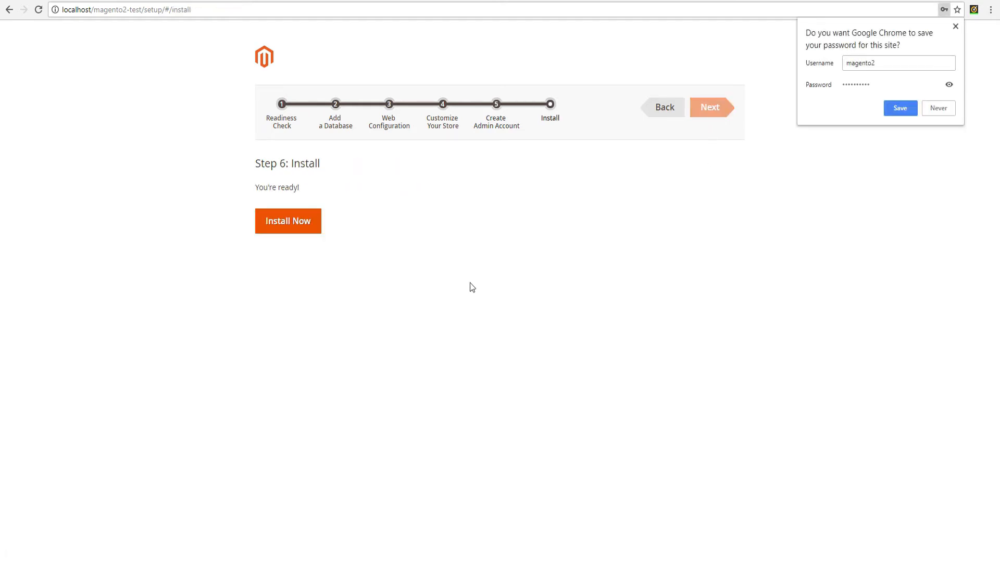
Launch the Magento install, expand the console log and select the 'Installation is incomplete' message
left_click(308, 232)
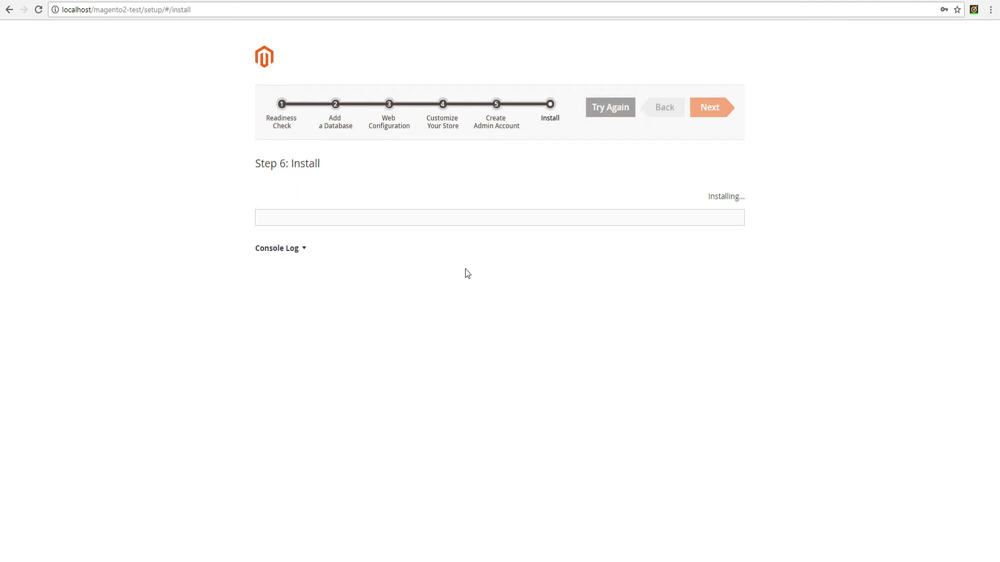
left_click(302, 249)
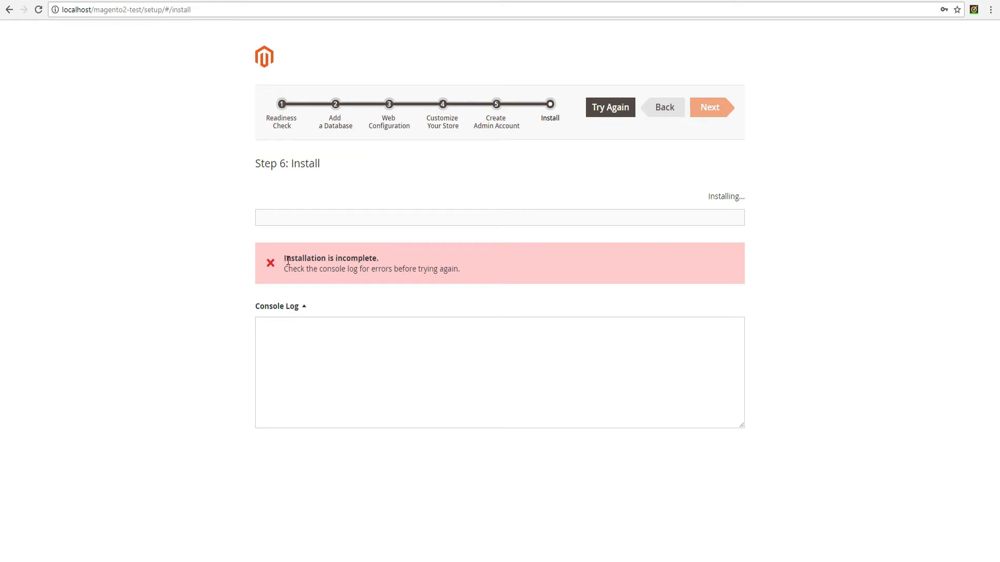
left_click_drag(285, 263, 480, 273)
left_click(351, 549)
In the file manager, enter C:\xampp\php and open php.ini with Edit with Notepad++
key("alt+Tab")
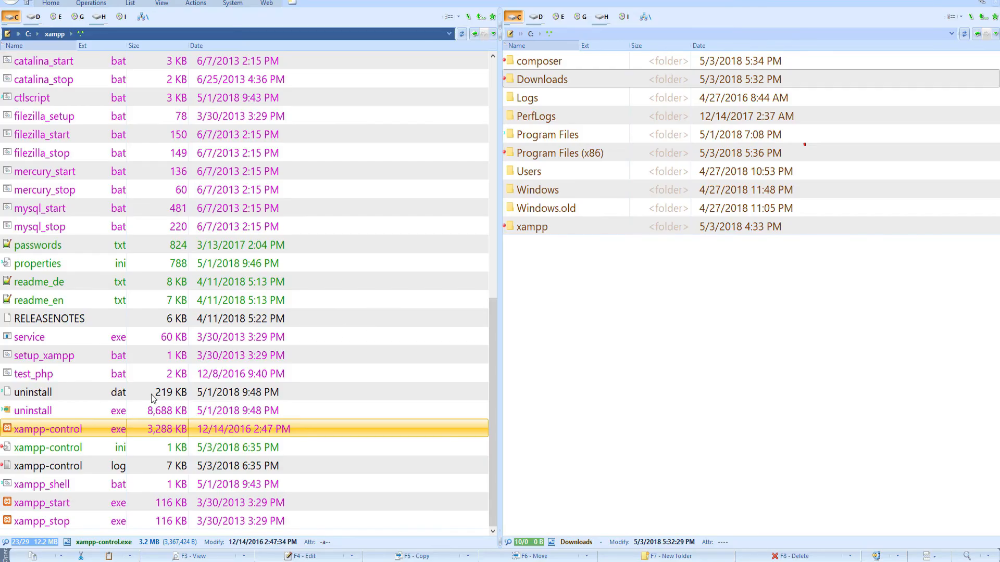
scroll(152, 332, "up", 10)
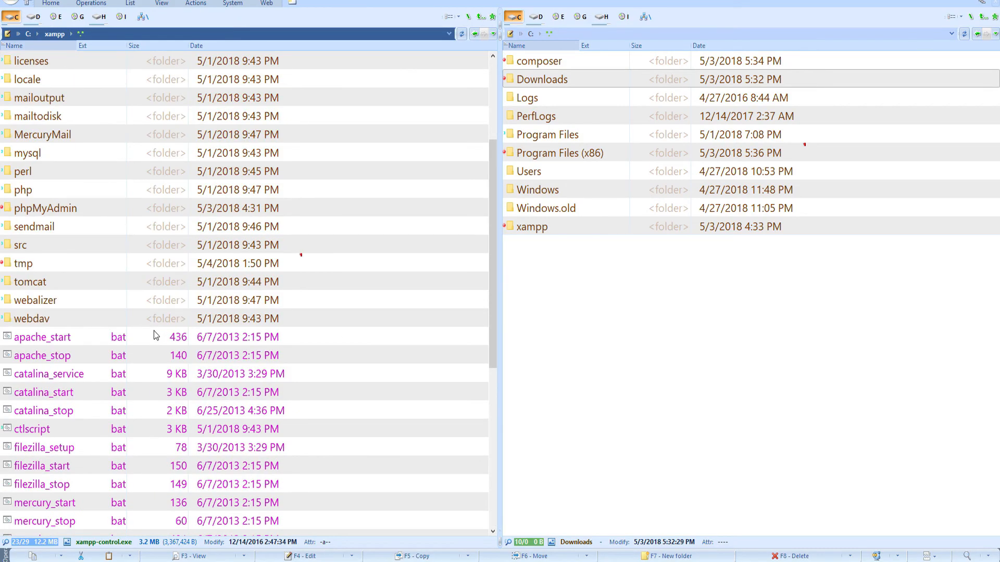
double_click(42, 358)
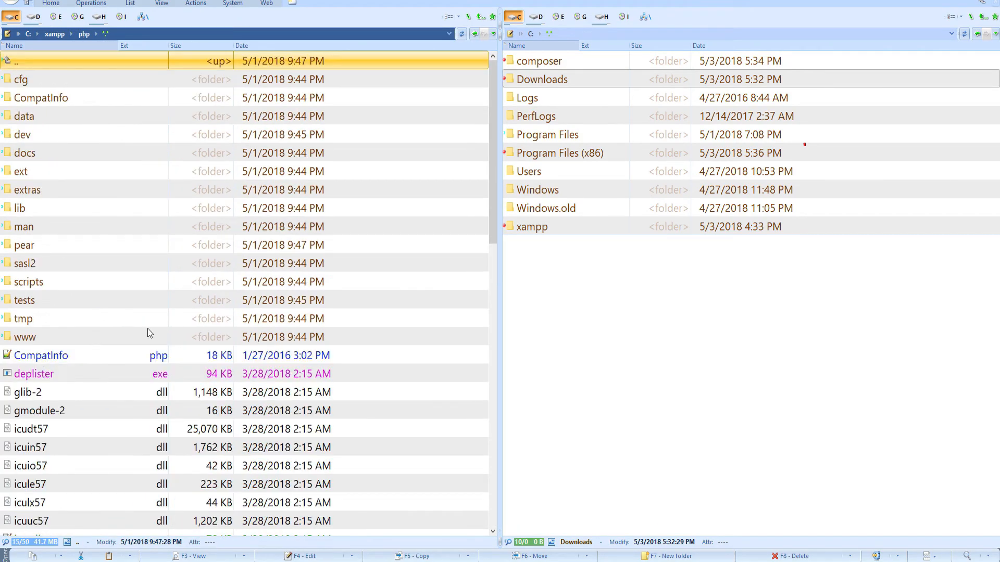
scroll(193, 317, "down", 10)
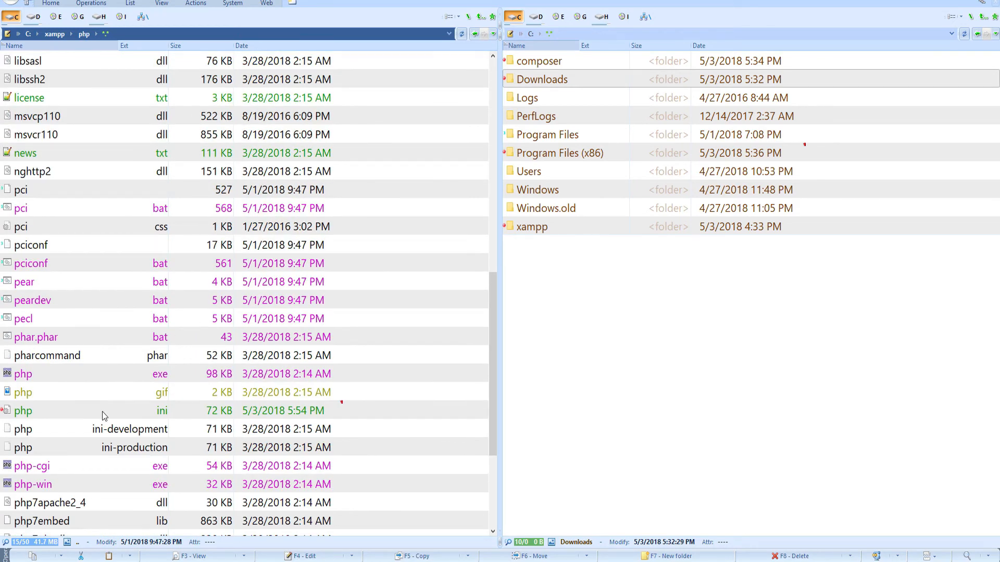
scroll(108, 402, "down", 1)
left_click(77, 357)
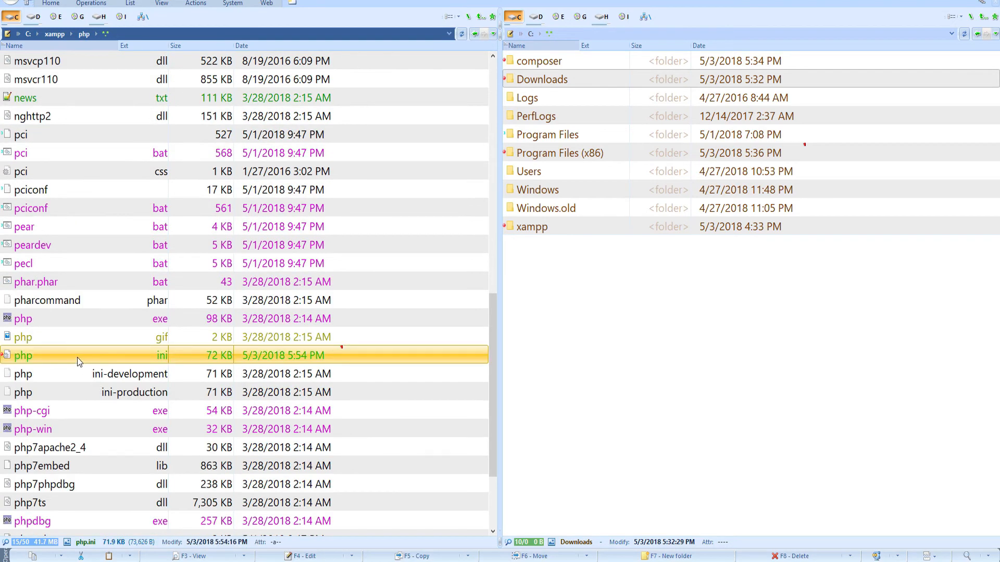
right_click(77, 358)
left_click(125, 419)
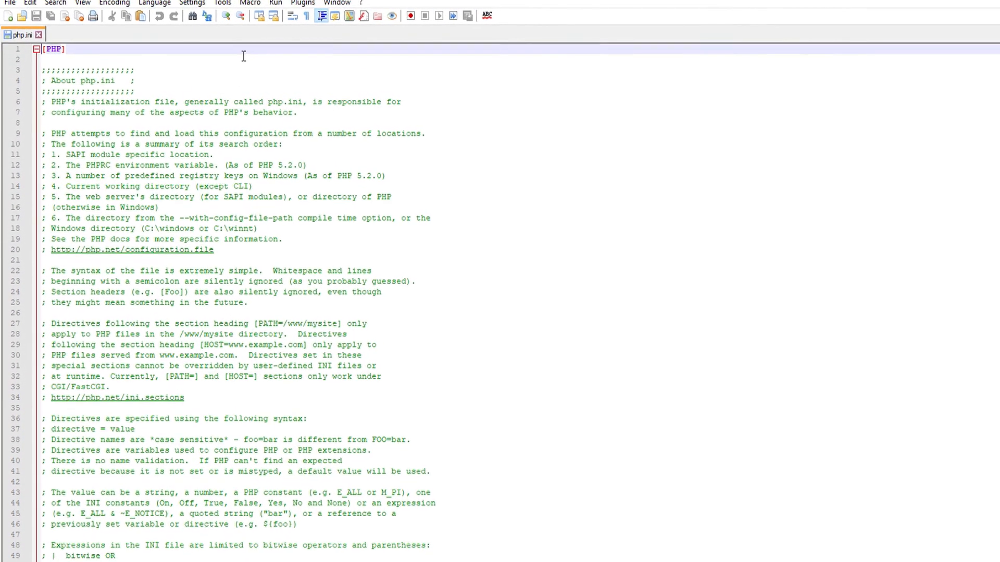
Find memory_limit in php.ini and change it from 128M to 786M
key("ctrl+f")
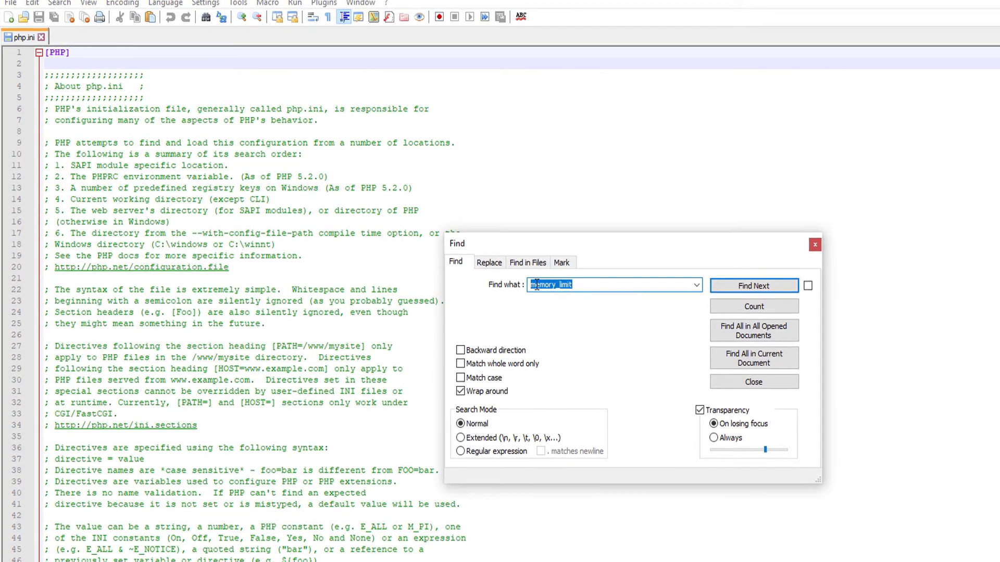
left_click(746, 287)
key("Escape")
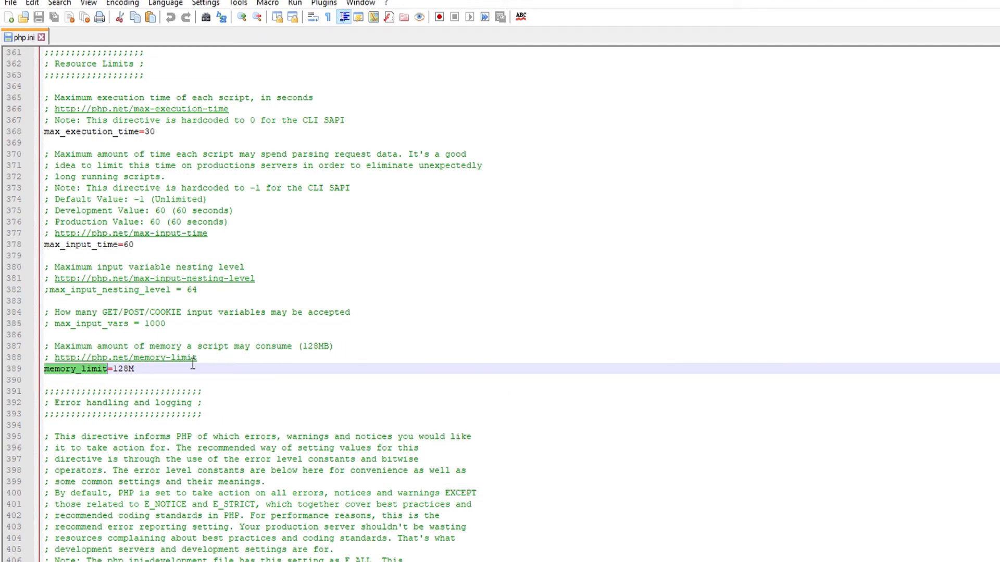
left_click(115, 369)
left_click_drag(114, 369, 129, 369)
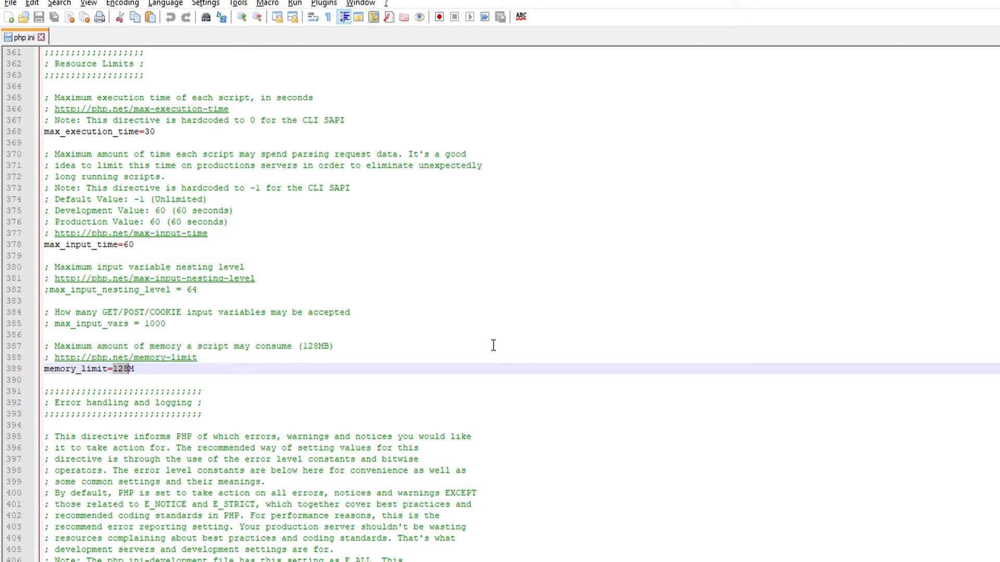
type("786")
left_click(369, 378)
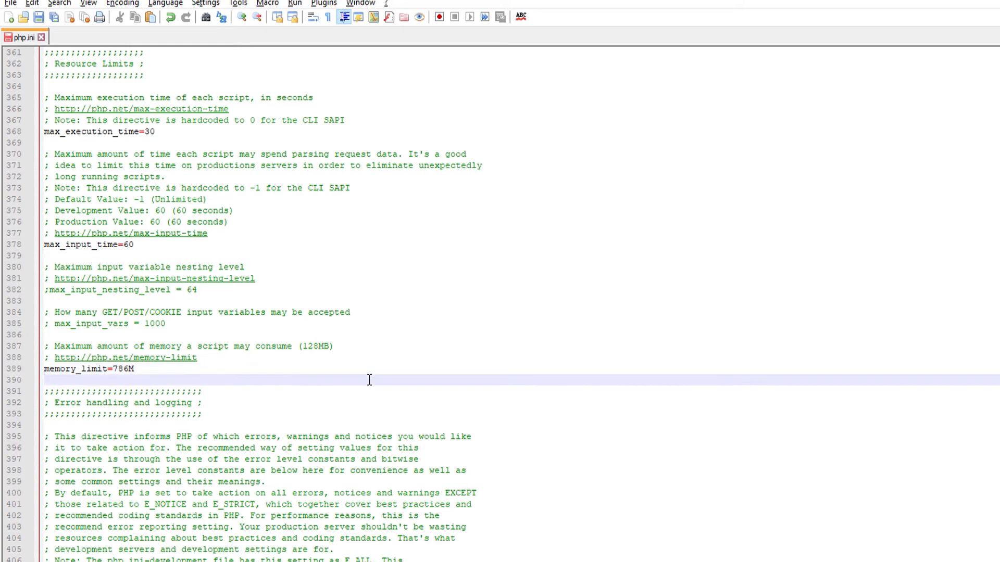
Raise max_execution_time from 30 to 360000 and save php.ini
key("ctrl+f")
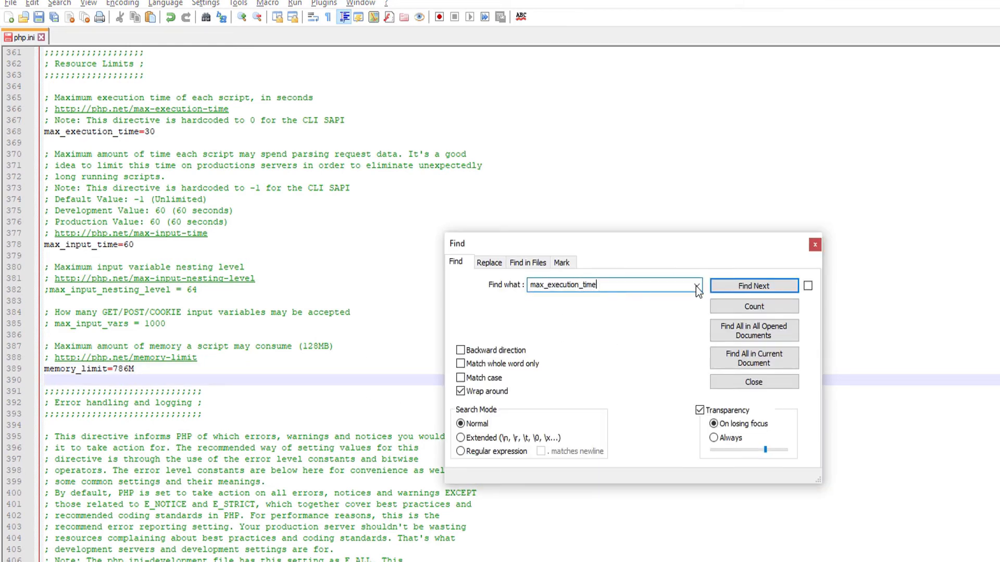
left_click(726, 287)
key("Escape")
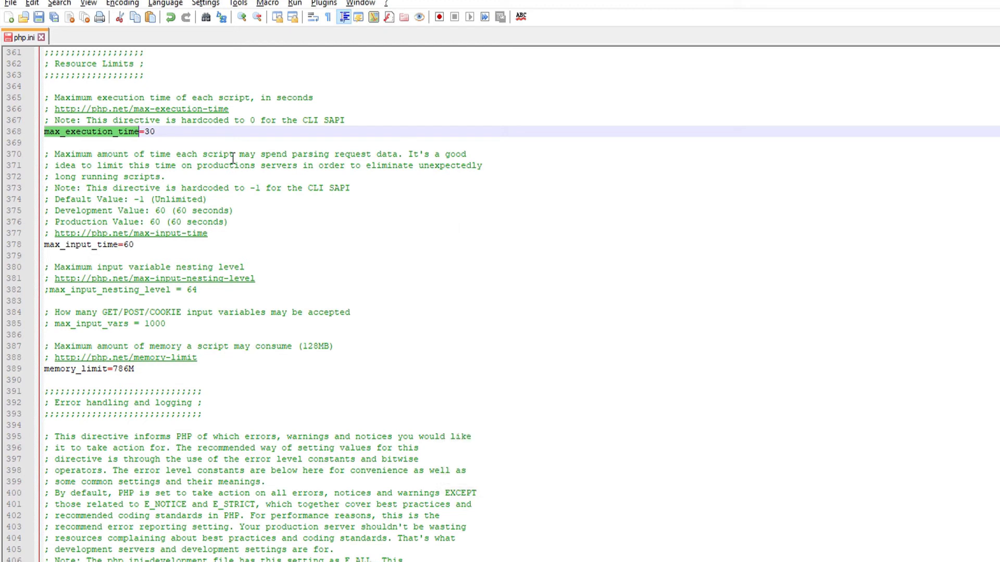
left_click(154, 131)
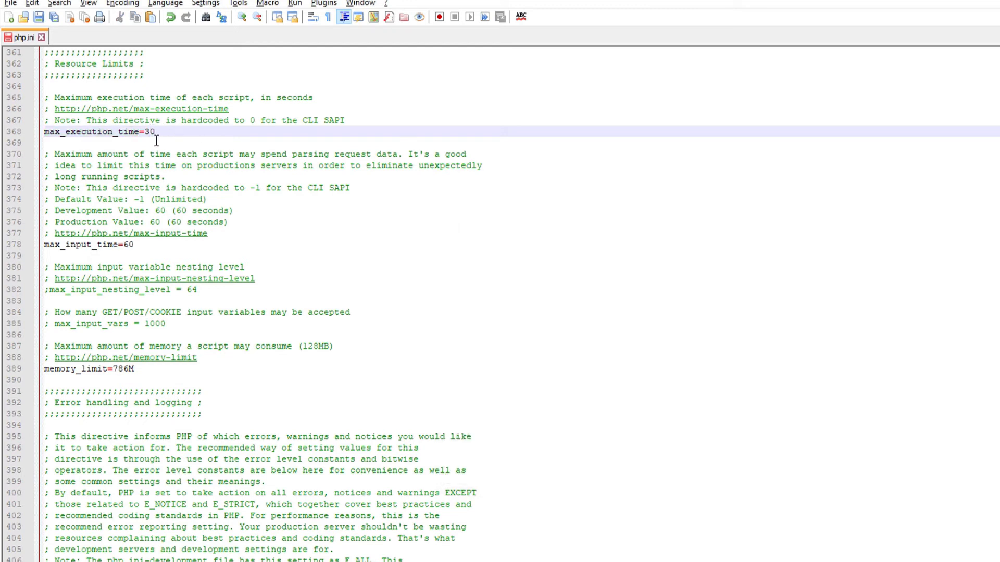
type("60000")
key("ctrl+s")
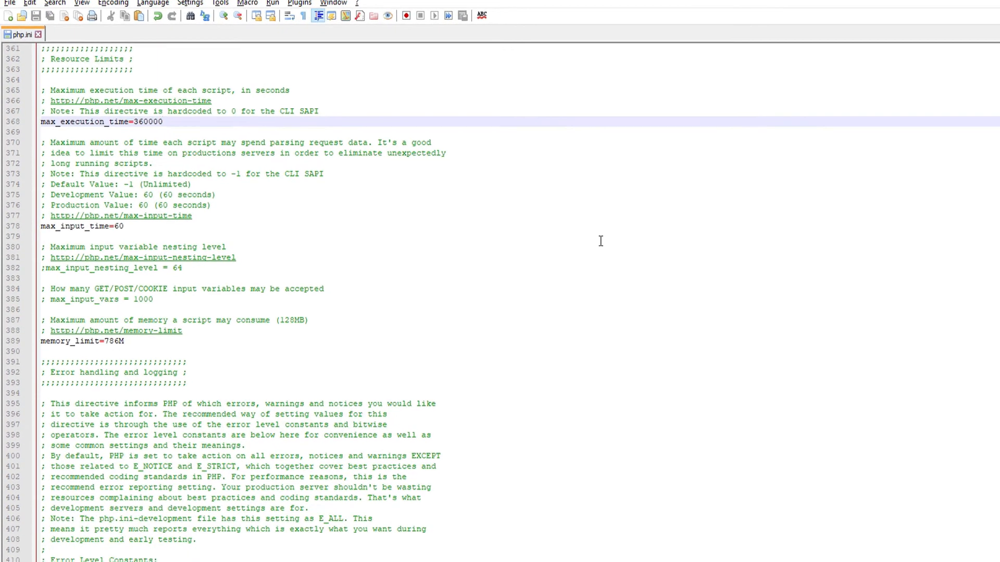
Stop Apache and MySQL in the XAMPP Control Panel, then start both again
left_click(500, 561)
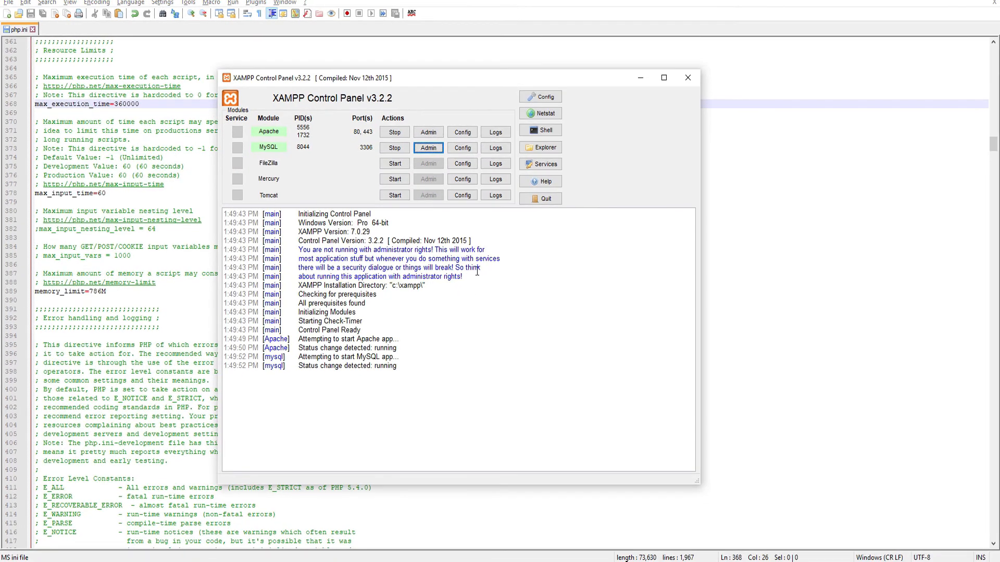
left_click(394, 132)
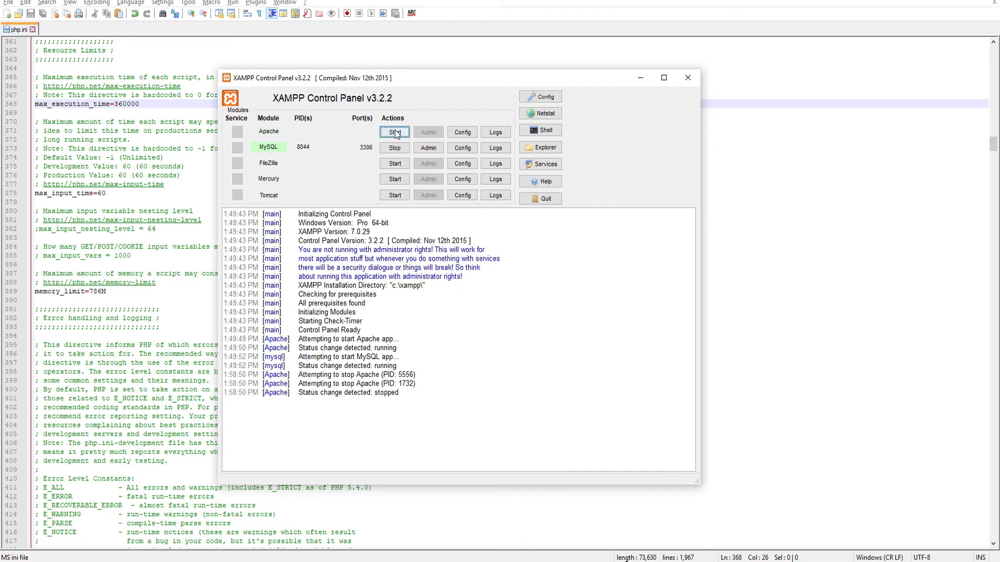
left_click(395, 148)
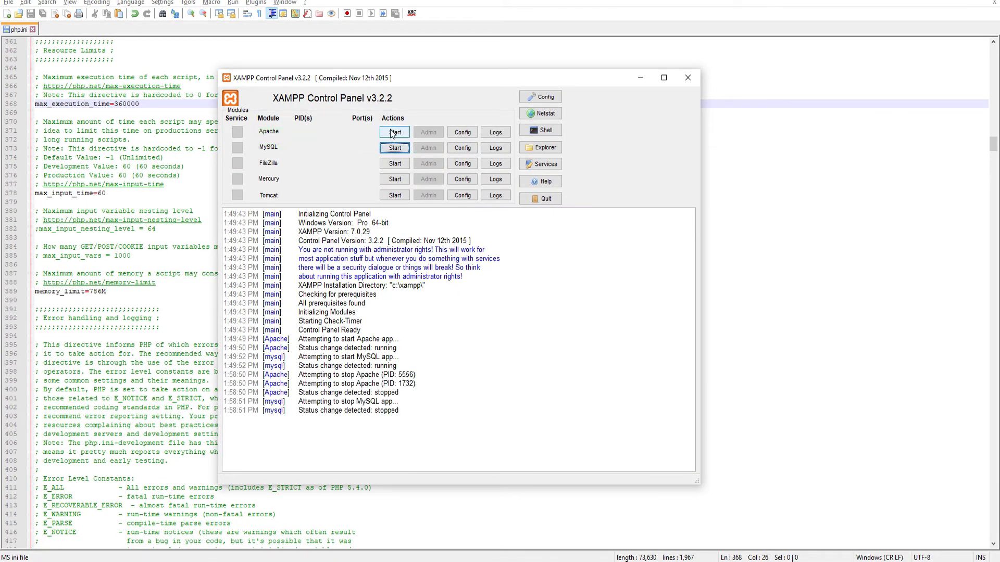
left_click(393, 133)
left_click(395, 148)
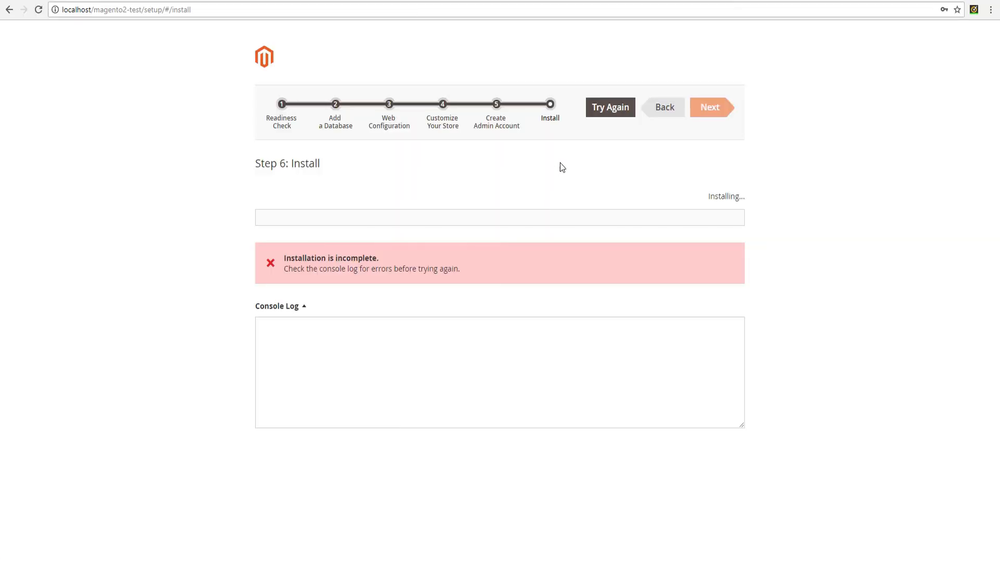
Use Try Again on the Step 6: Install page to retry the Magento installation
left_click(607, 111)
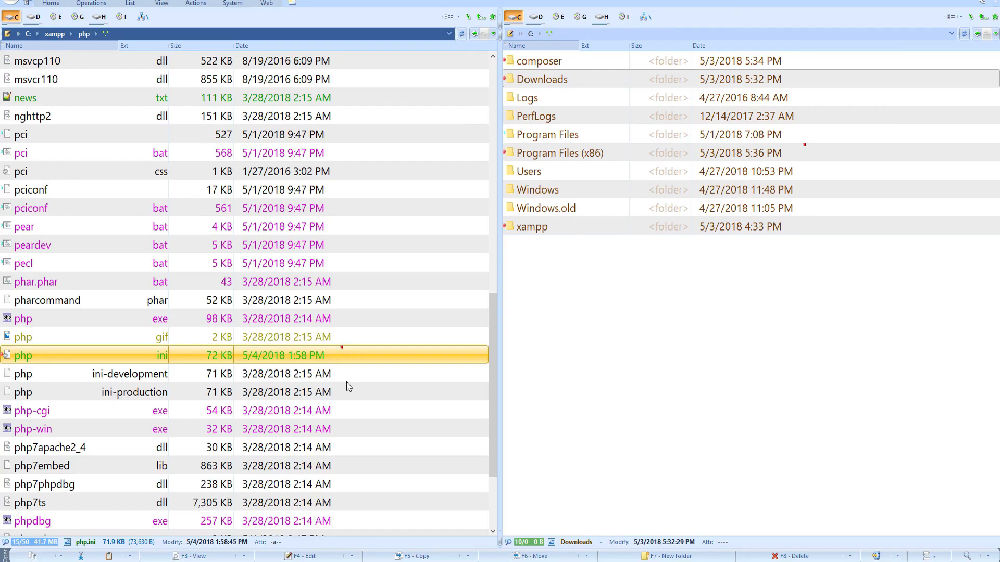
Browse to C:\xampp\htdocs\magento2-test\var\log and open system.log in Notepad++
scroll(221, 284, "up", 10)
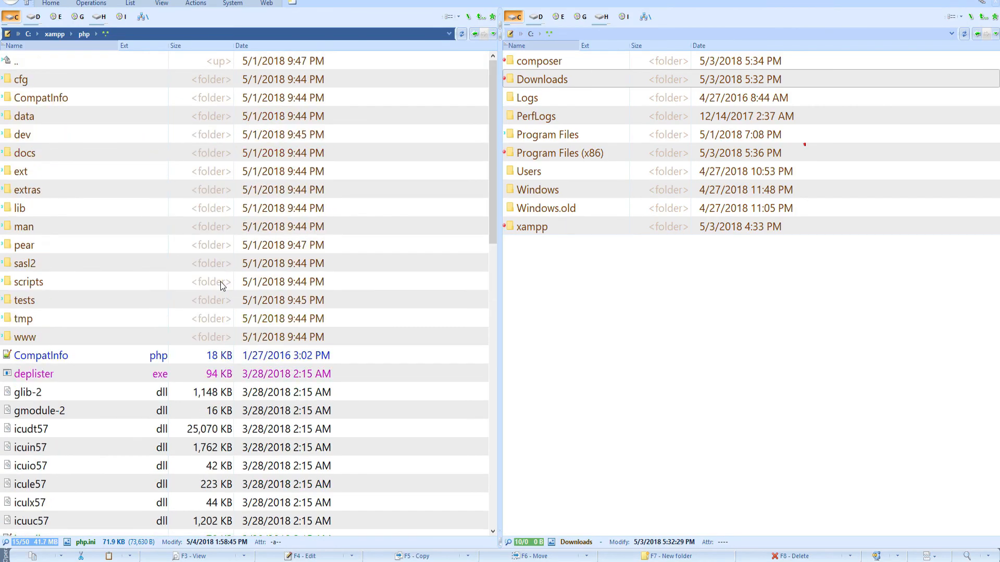
double_click(66, 64)
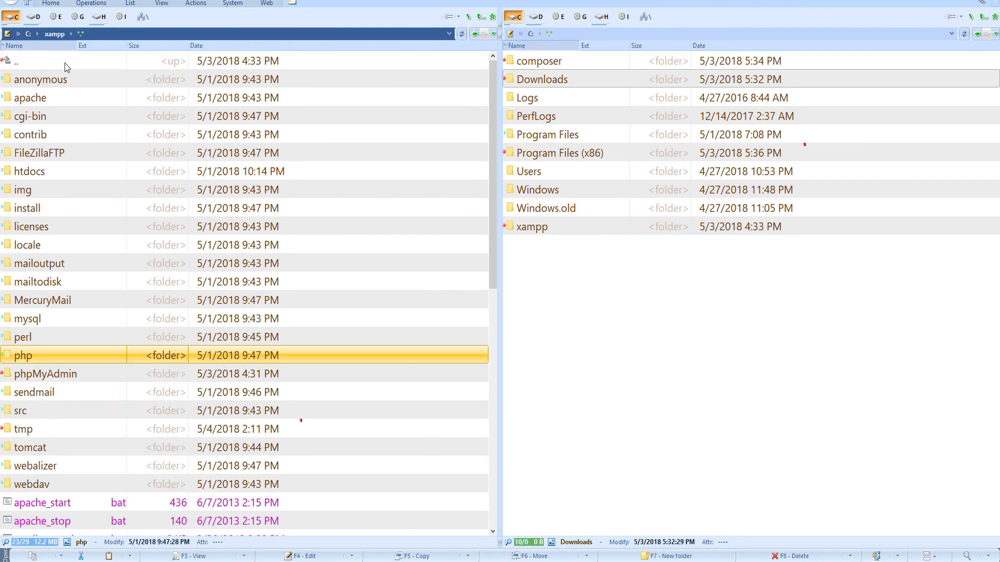
double_click(48, 174)
double_click(60, 123)
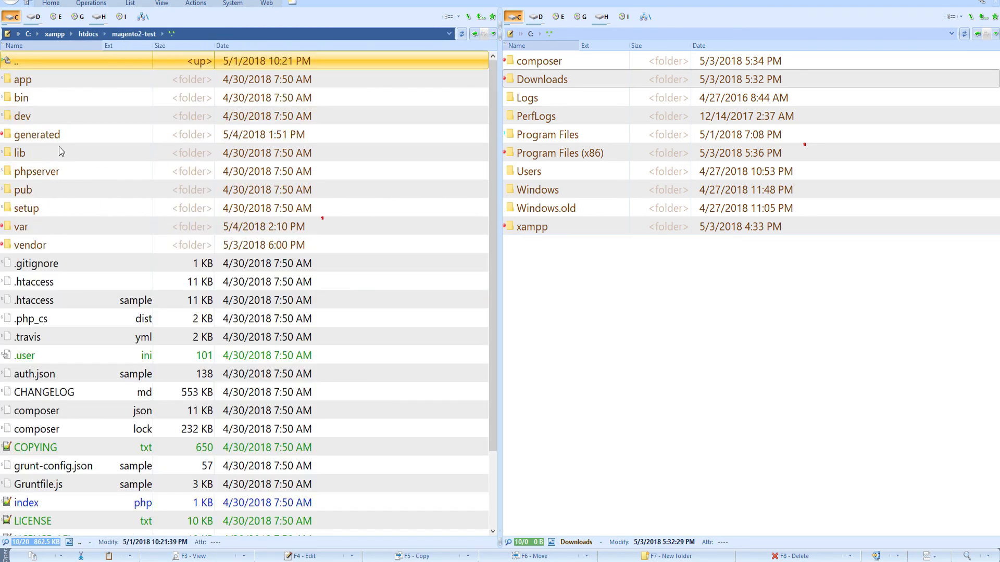
double_click(37, 225)
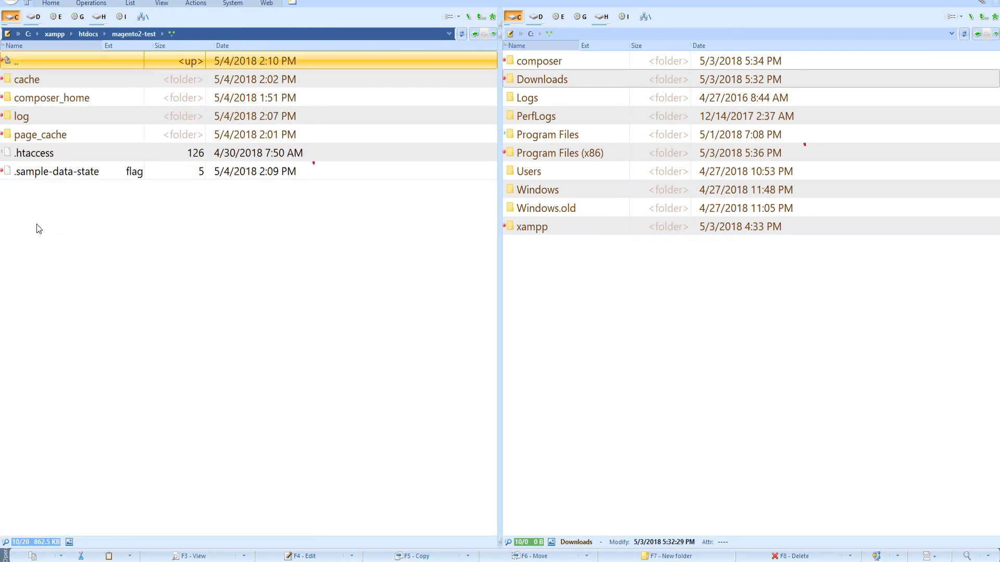
double_click(48, 121)
right_click(46, 120)
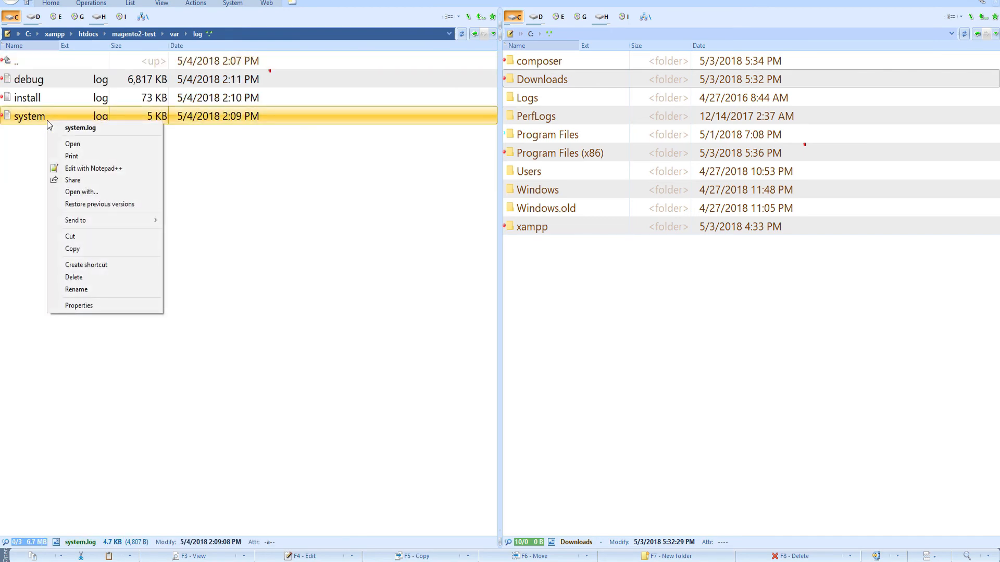
left_click(93, 168)
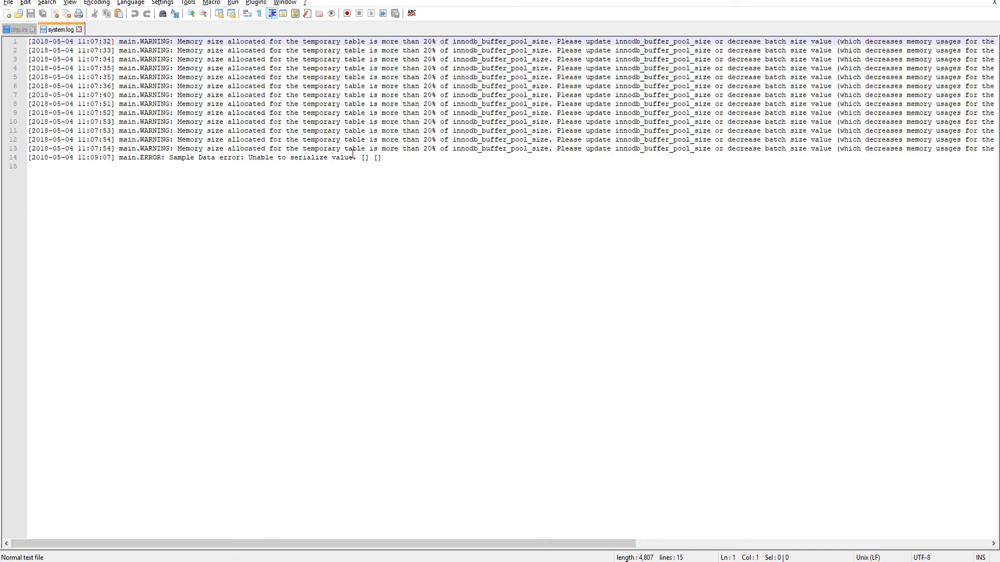
Scroll across system.log's warnings and Sample Data serialize error, then return to File Explorer
left_click(286, 234)
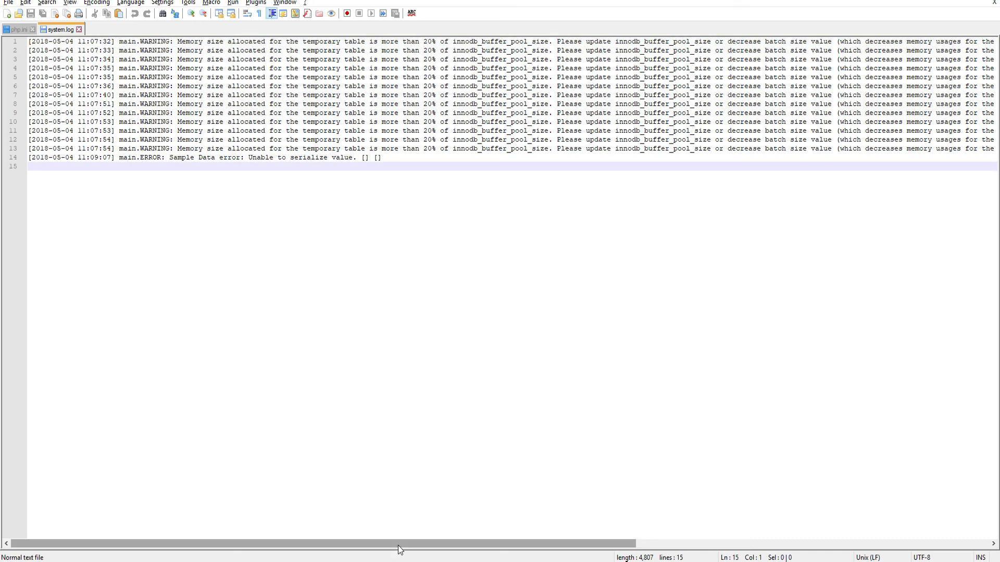
left_click_drag(398, 545, 354, 531)
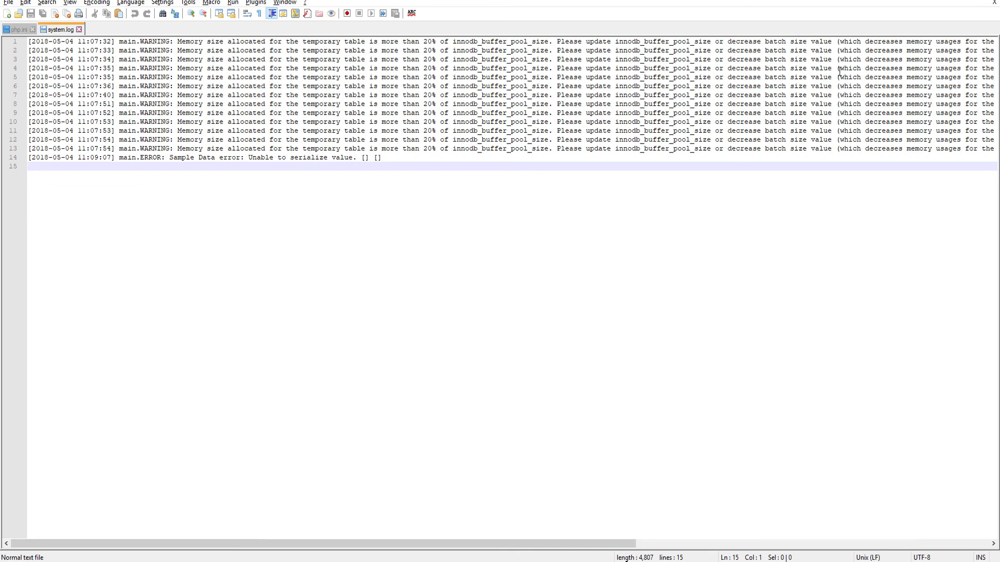
left_click(627, 561)
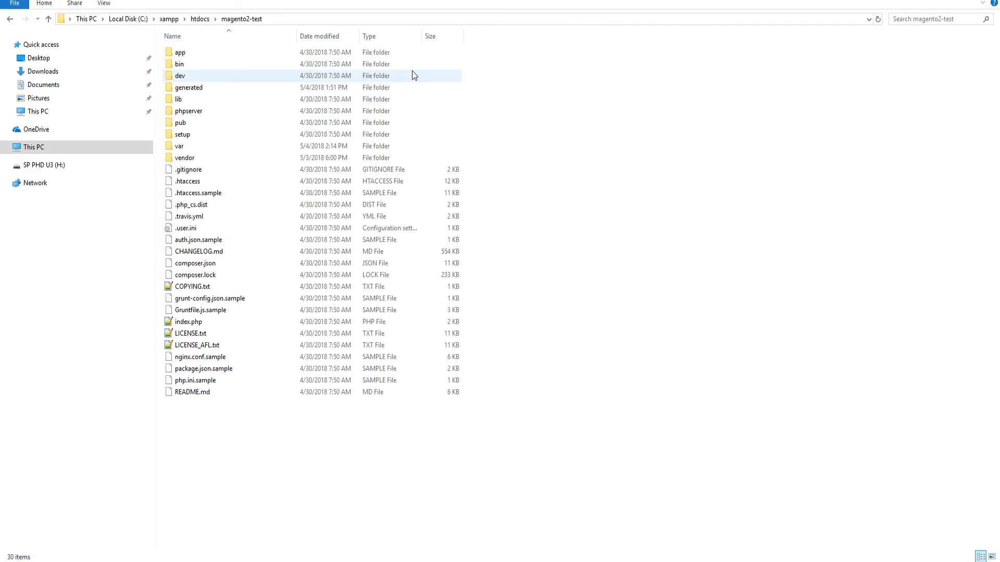
Open a Command Prompt in magento2-test and run 'php bin/magento setup:static-content:deploy -f'
left_click(281, 20)
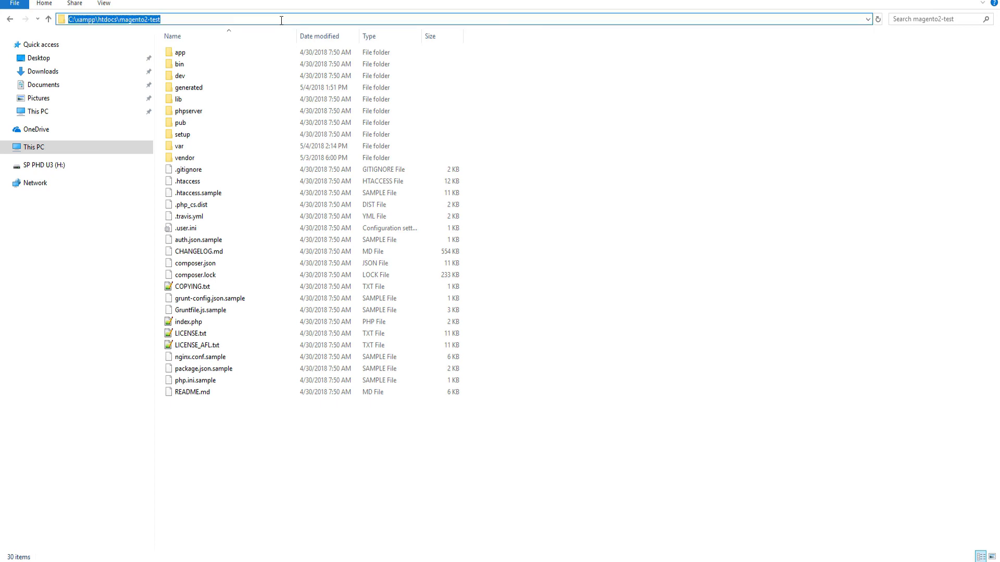
type("cmd")
key("Return")
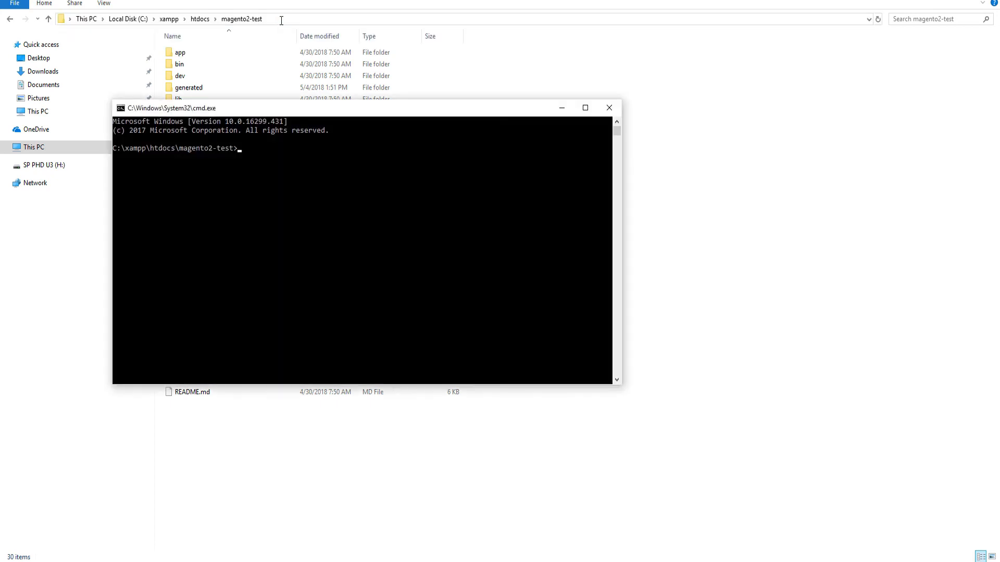
left_click_drag(353, 109, 411, 192)
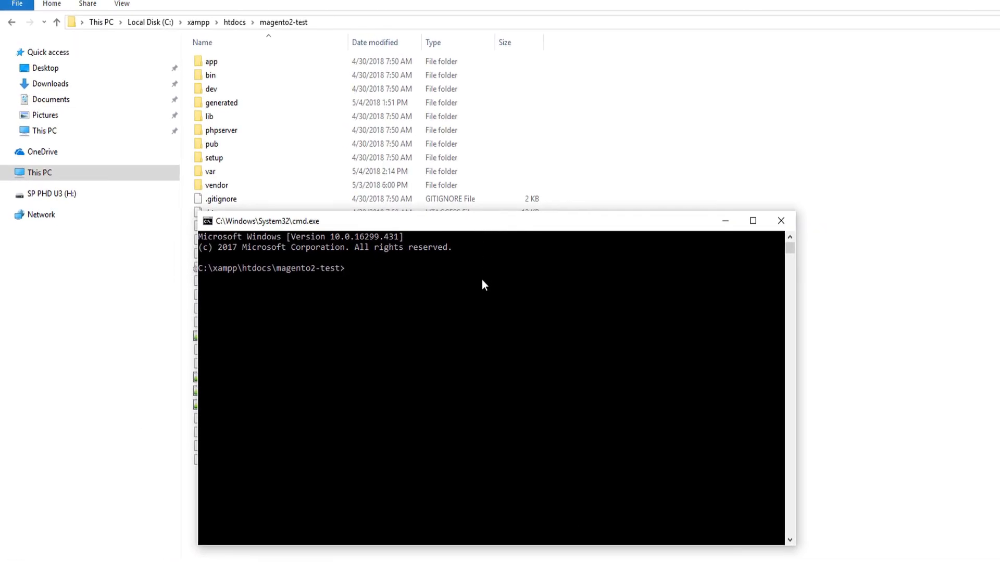
right_click(351, 271)
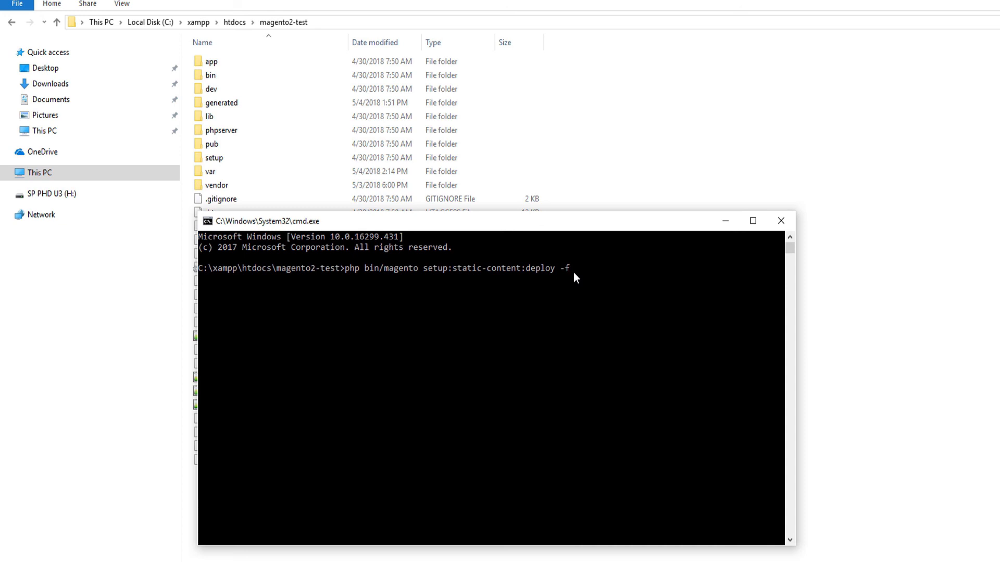
key("Return")
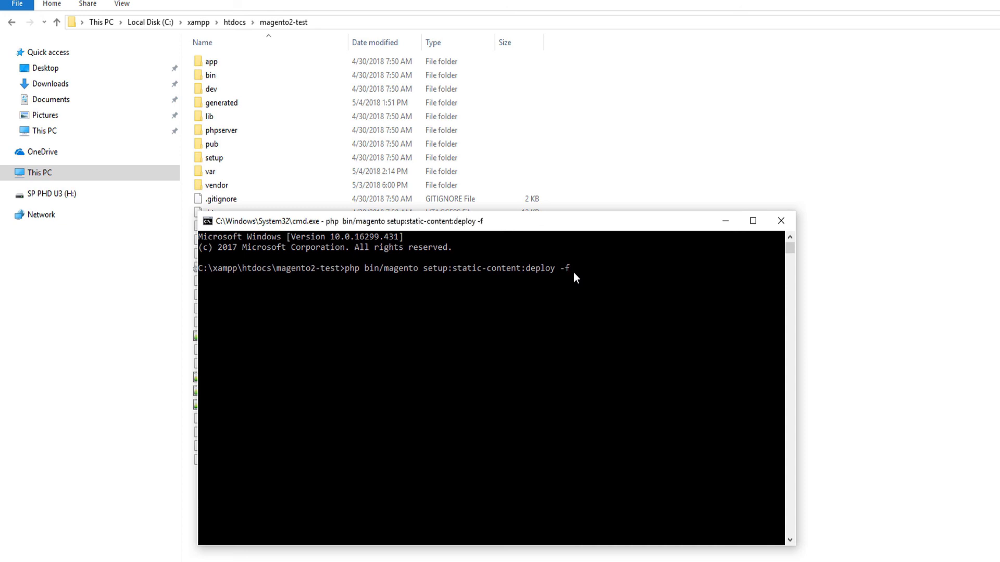